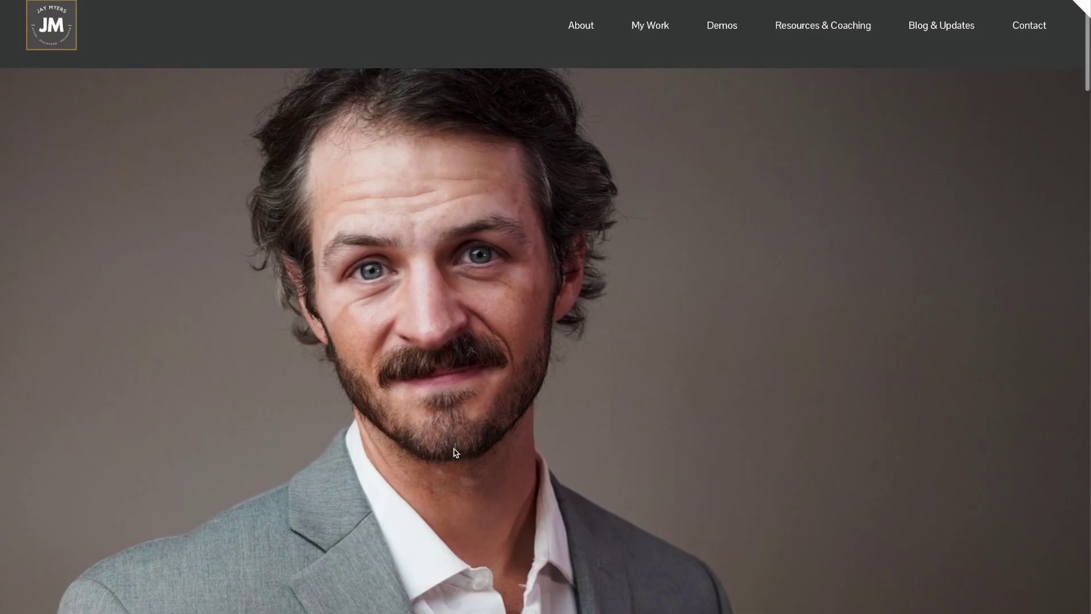
- Open Track 1's FX chain with RX 10 Mouth De-click and Nectar 3, then bring up the FX list menu
scroll(453, 451, down, 15)
scroll(454, 452, down, 20)
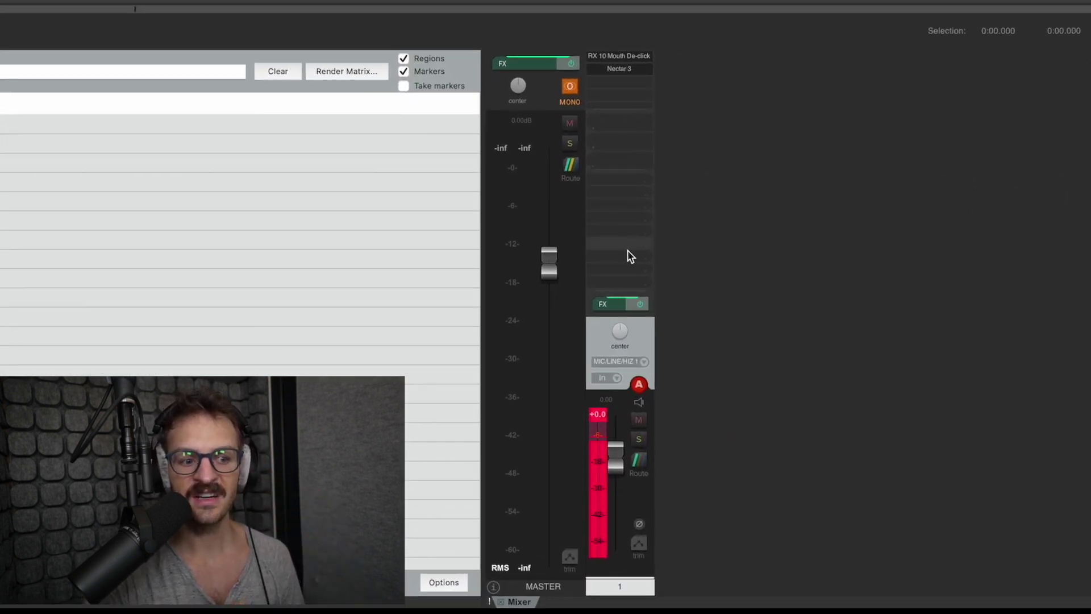
click(608, 305)
click(608, 306)
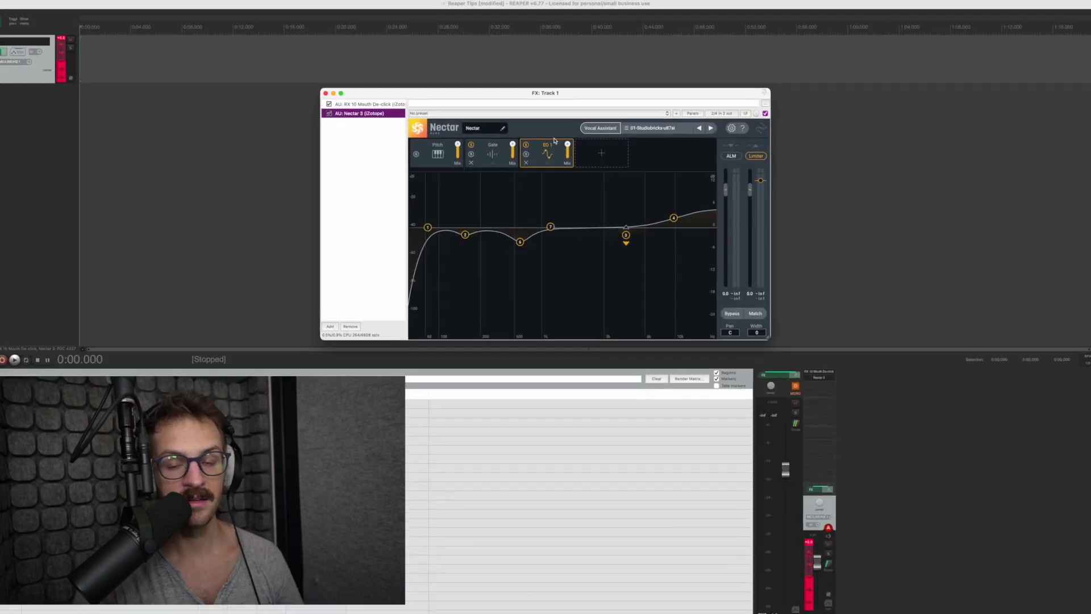
mouse_move(566, 157)
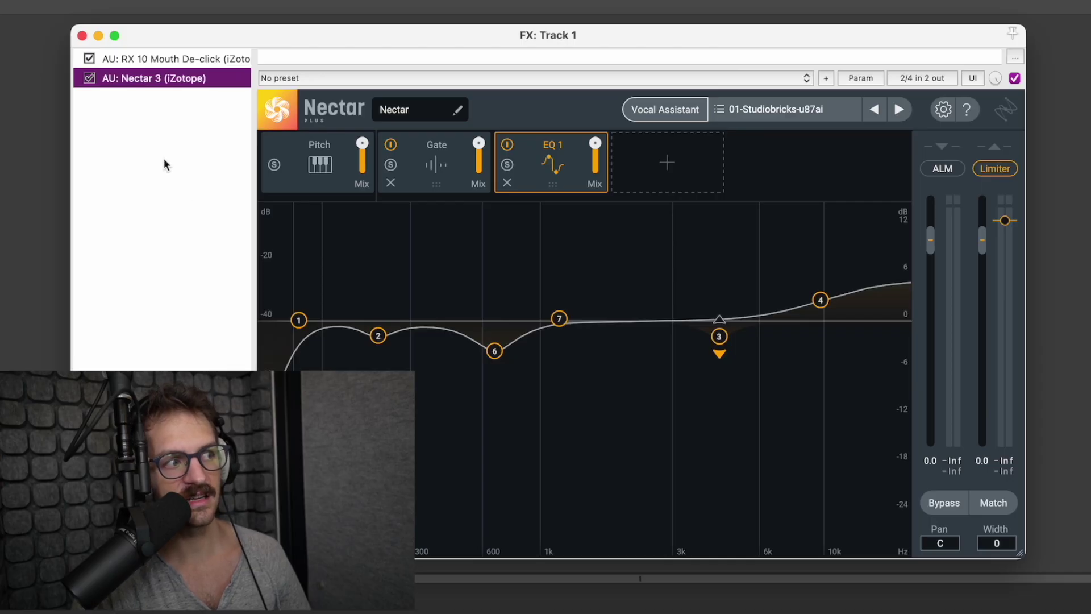
right_click(163, 163)
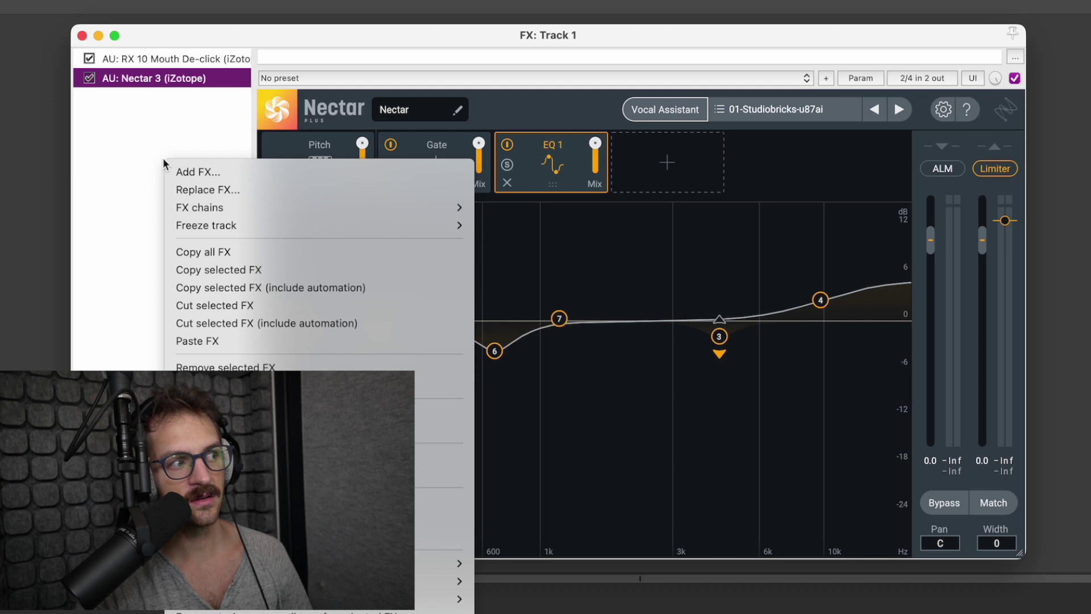
- Start saving the selected Nectar 3 effect as an FX chain, then cancel
mouse_move(233, 203)
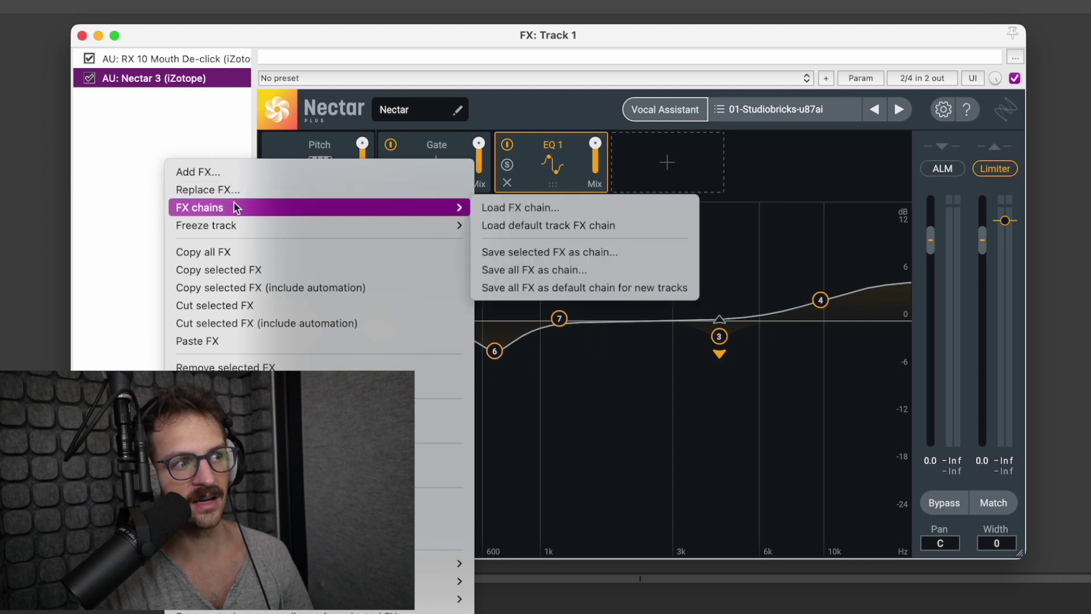
click(544, 251)
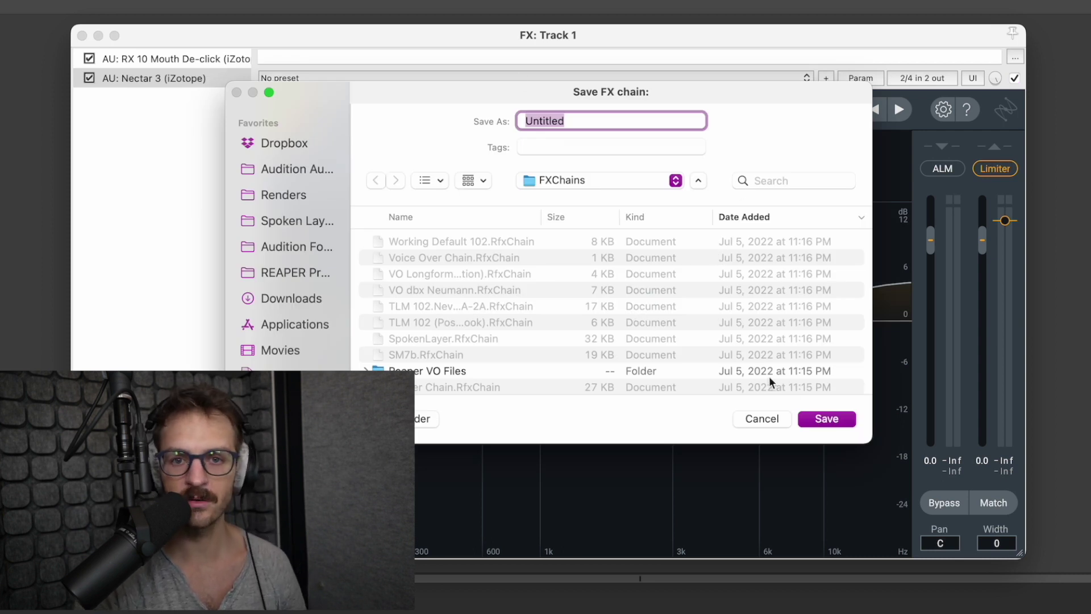
click(762, 421)
- Deselect Nectar 3 and browse for an FX chain to load, without loading one
click(137, 268)
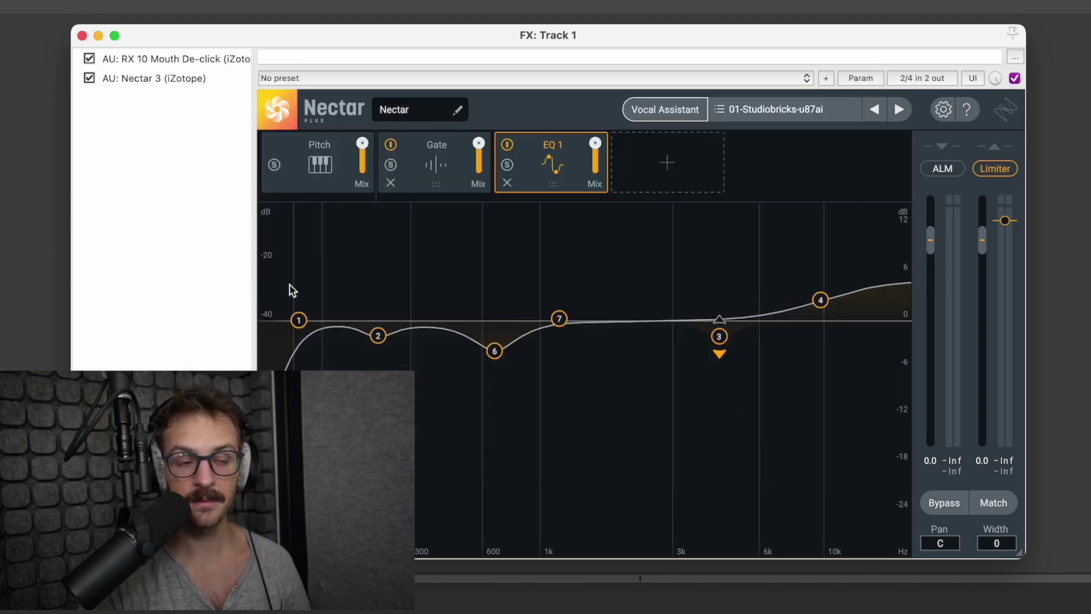
right_click(139, 256)
mouse_move(252, 299)
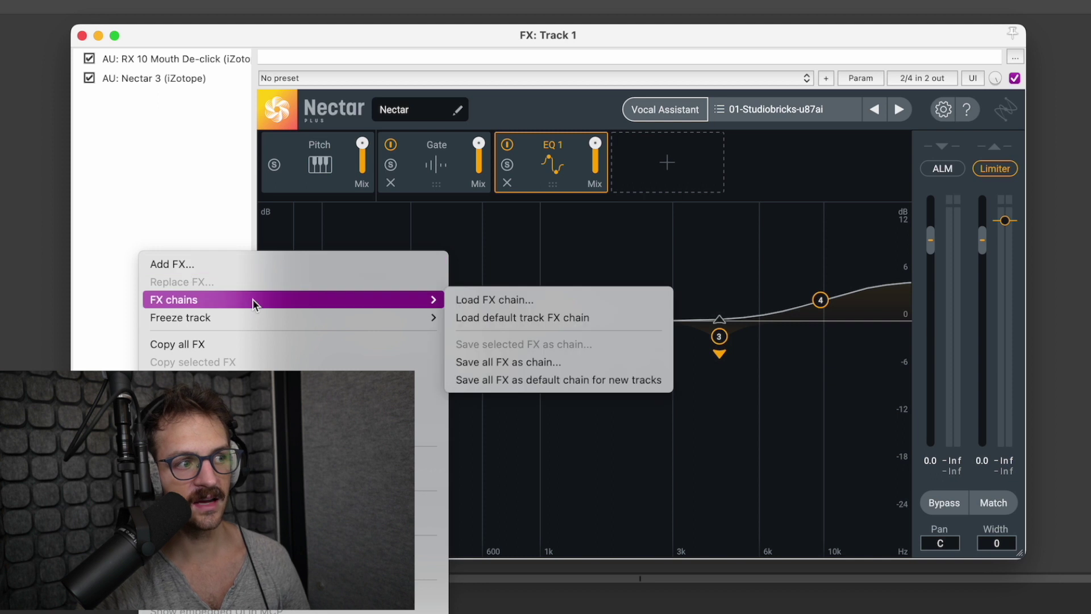
click(534, 299)
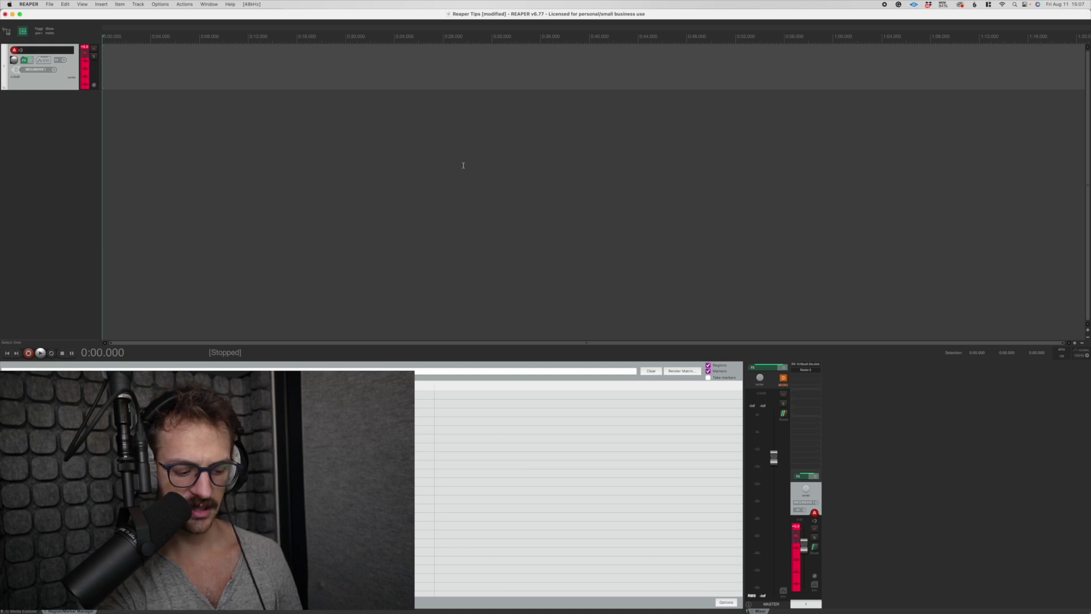
- Open Render to File and review the Source choices for the MP3 128 kbps render
key(super+alt+r)
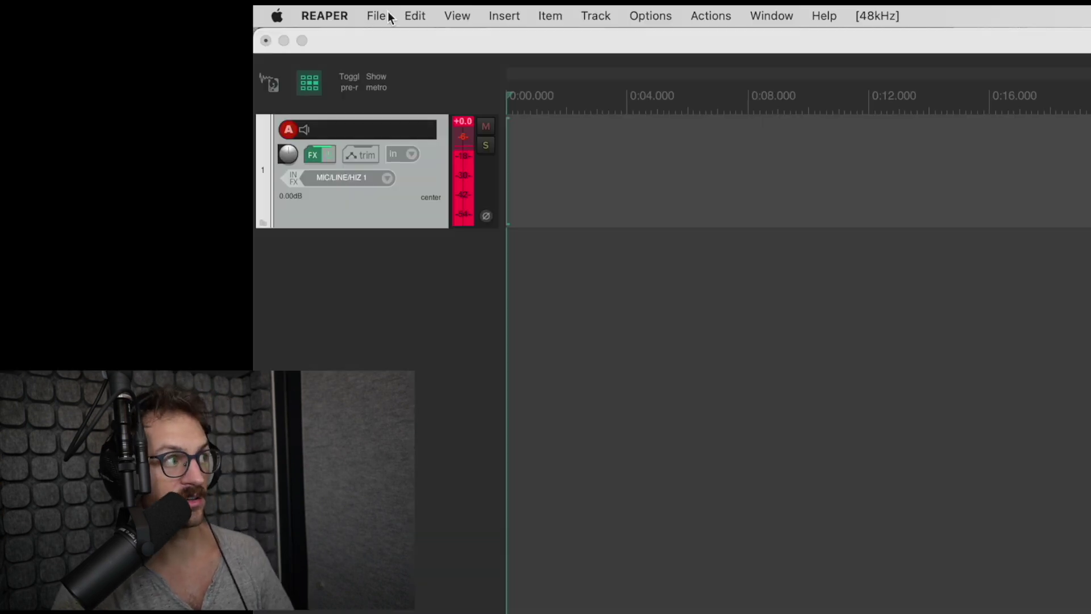
click(50, 4)
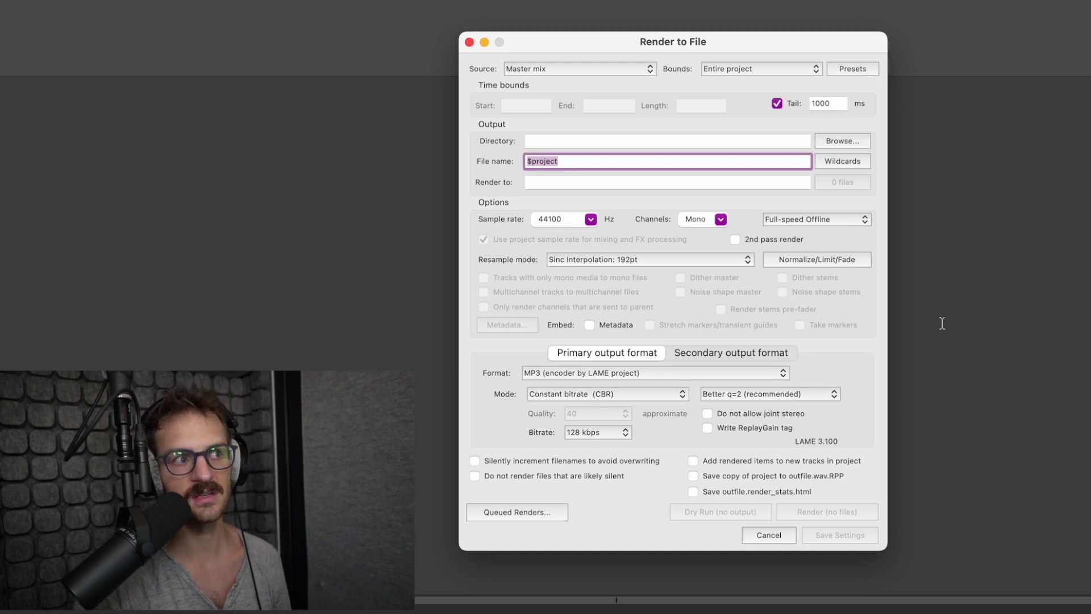
click(590, 69)
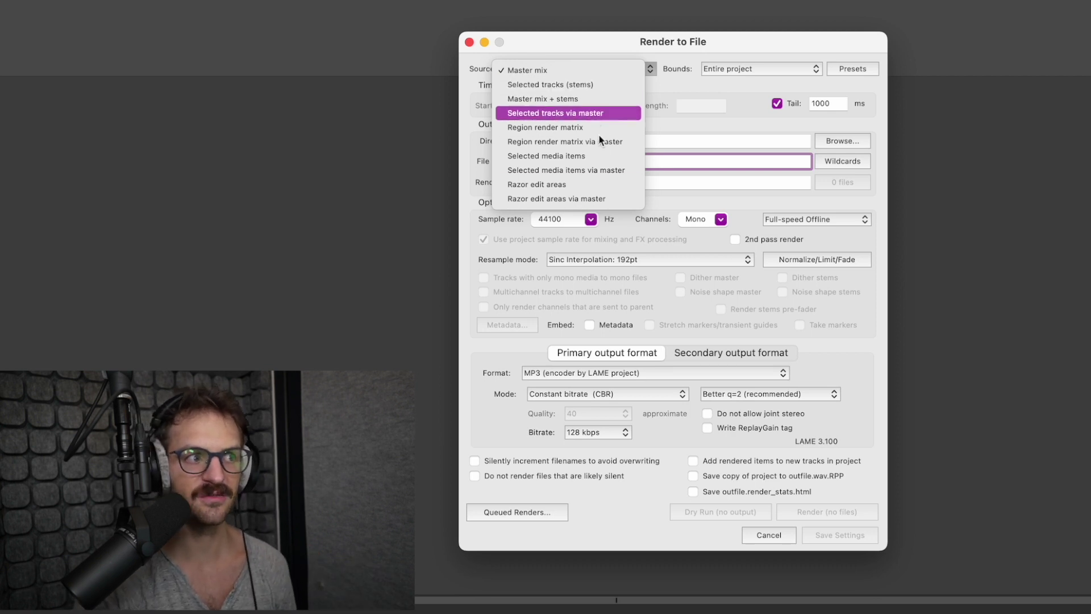
- Keep Master mix source and Entire project bounds while selecting about 0:12–0:17 on the timeline
click(733, 89)
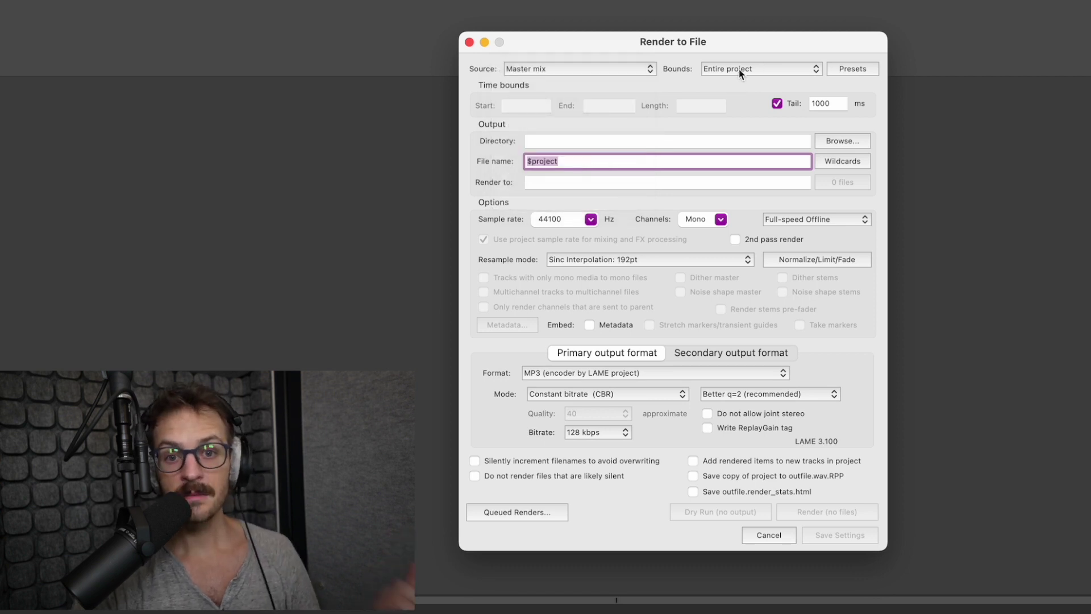
click(740, 73)
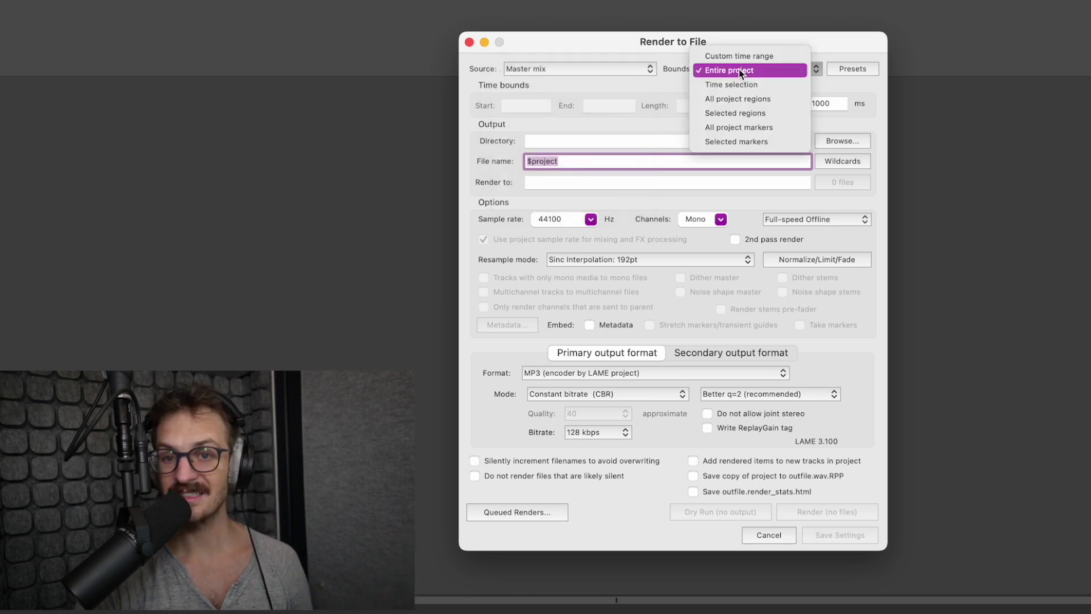
click(268, 55)
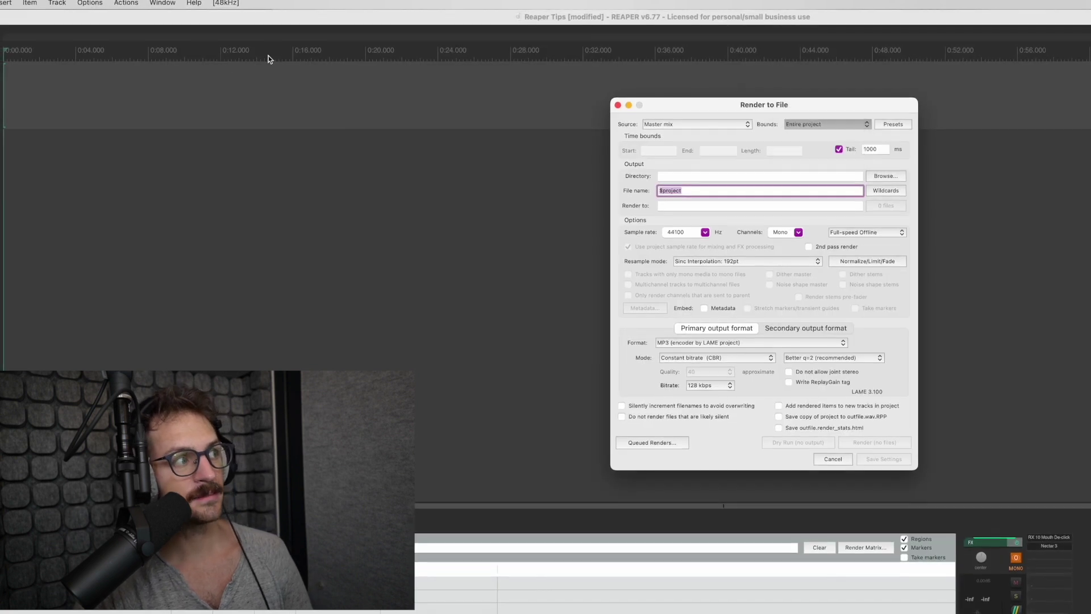
drag(232, 60, 398, 60)
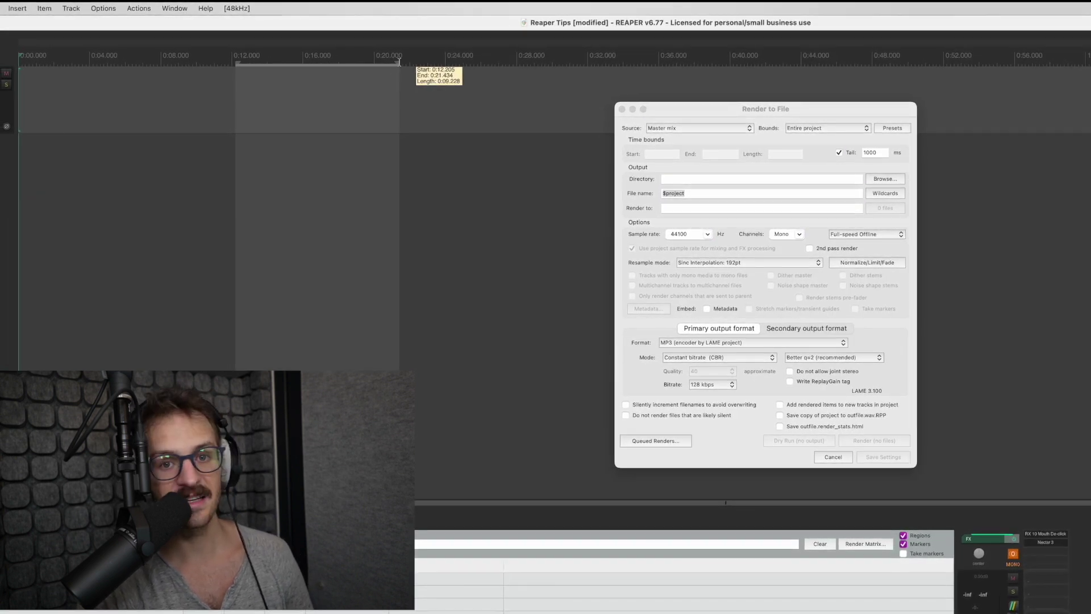
click(842, 128)
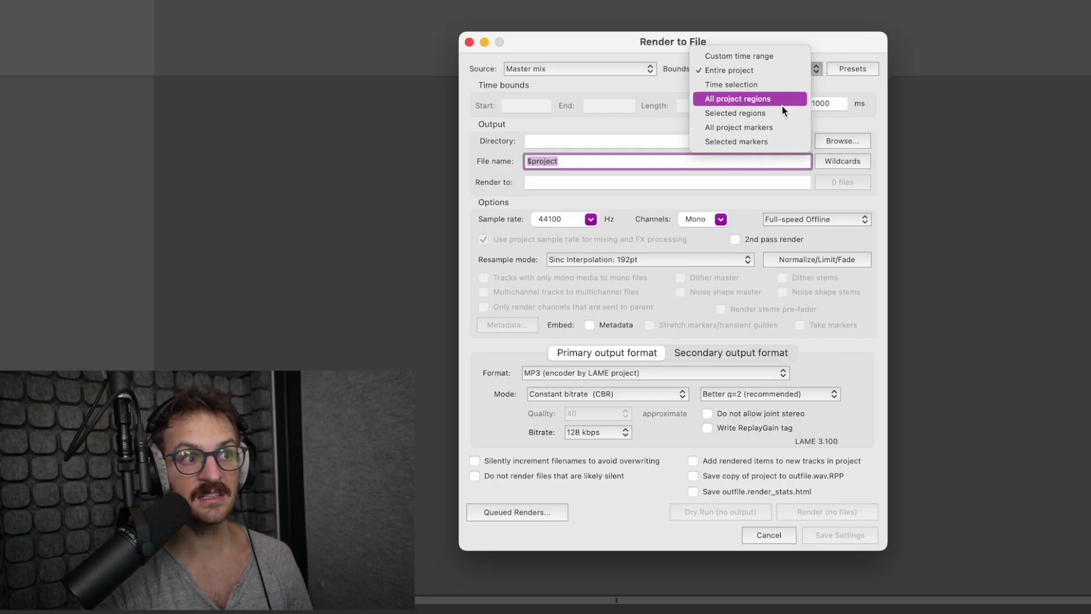
click(265, 32)
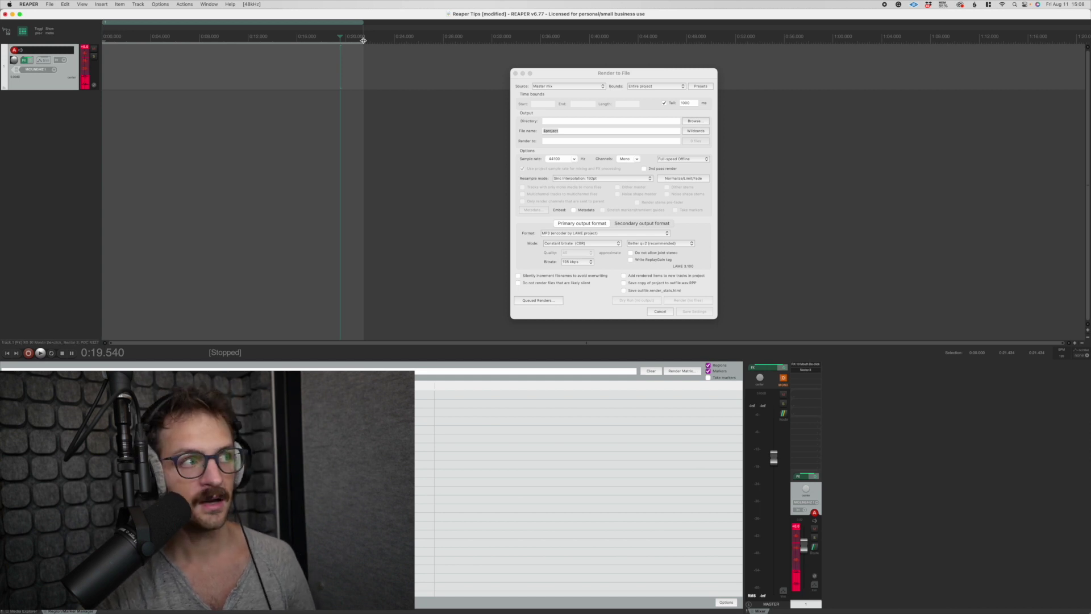
- Select roughly 0:21–0:36 and name the two regions Chapter 1 and Chapter 2
key(End)
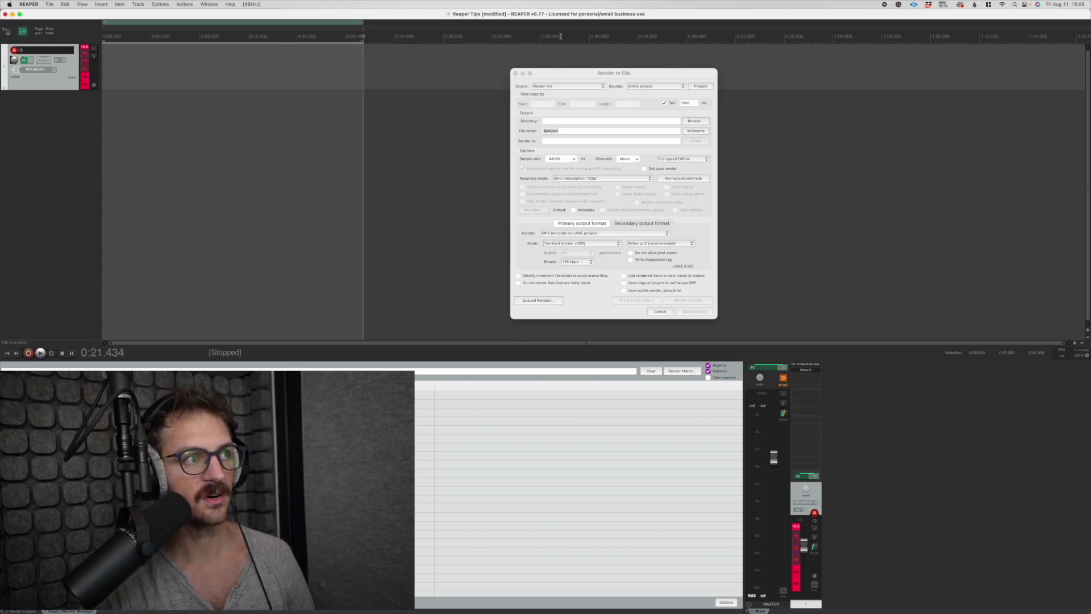
drag(370, 38, 543, 43)
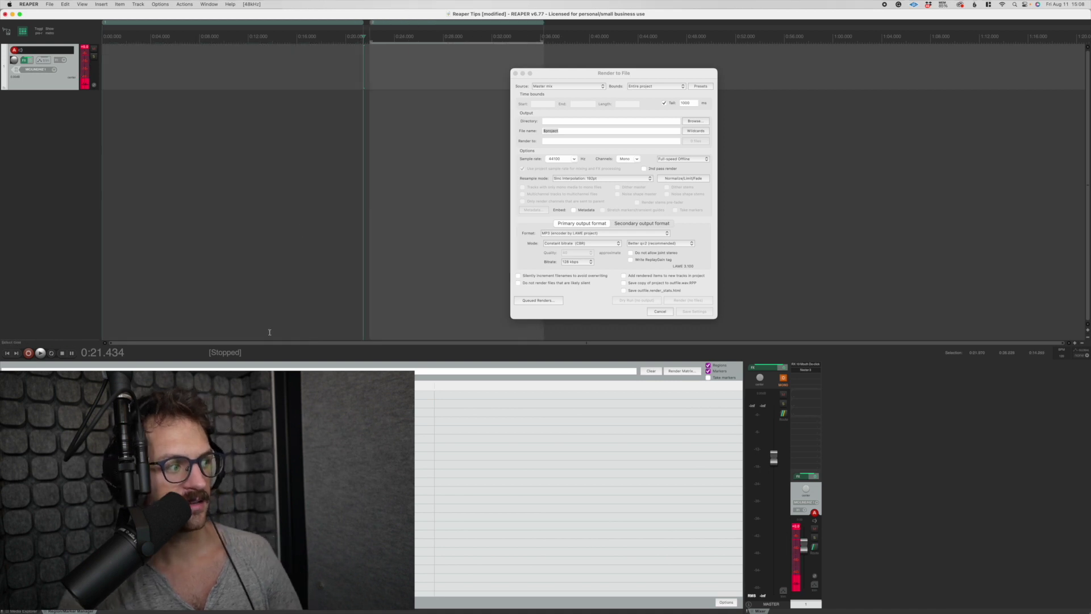
double_click(152, 396)
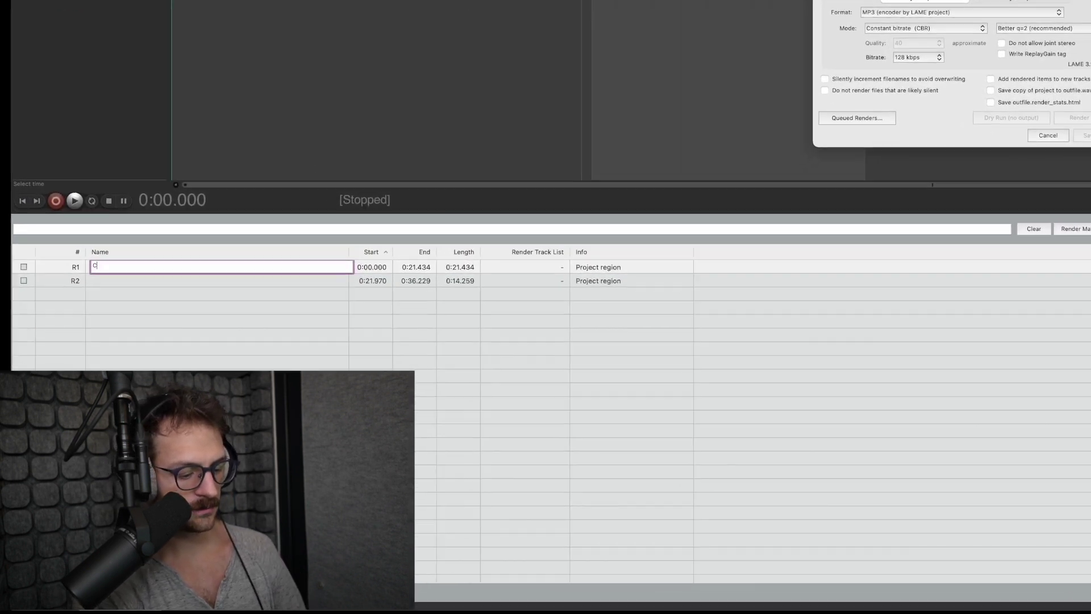
text(Chapter 1)
key(Tab)
text(C)
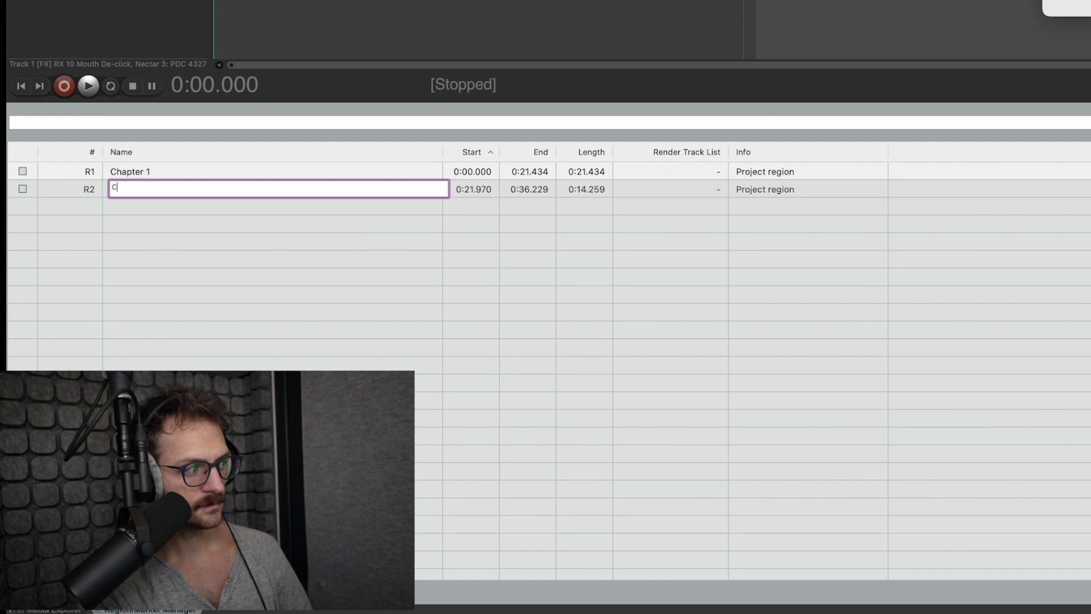
text(hapter 2)
key(Return)
key(super+alt+r)
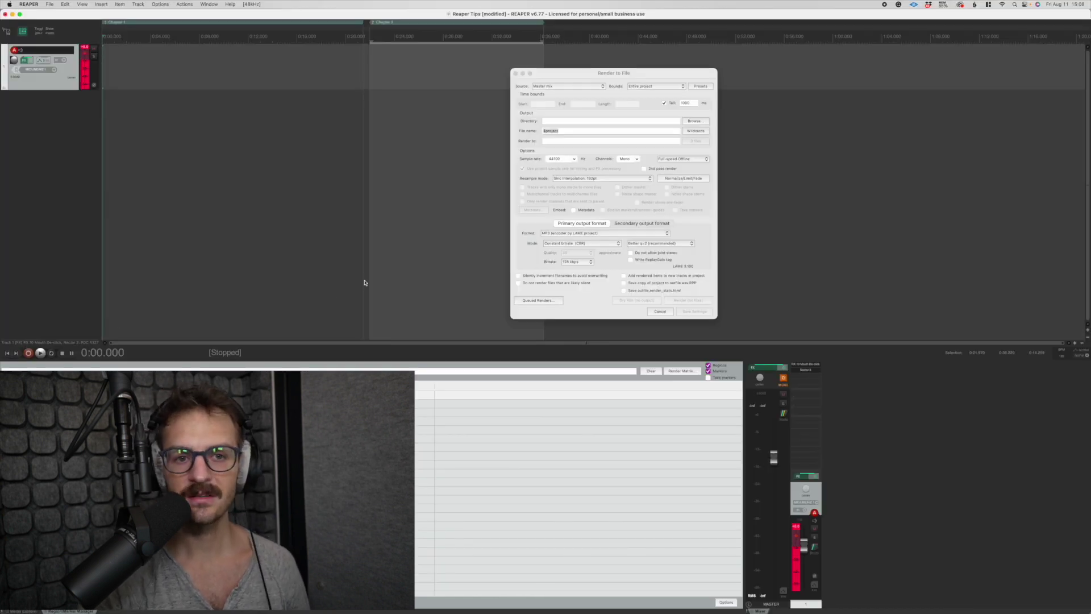
click(670, 86)
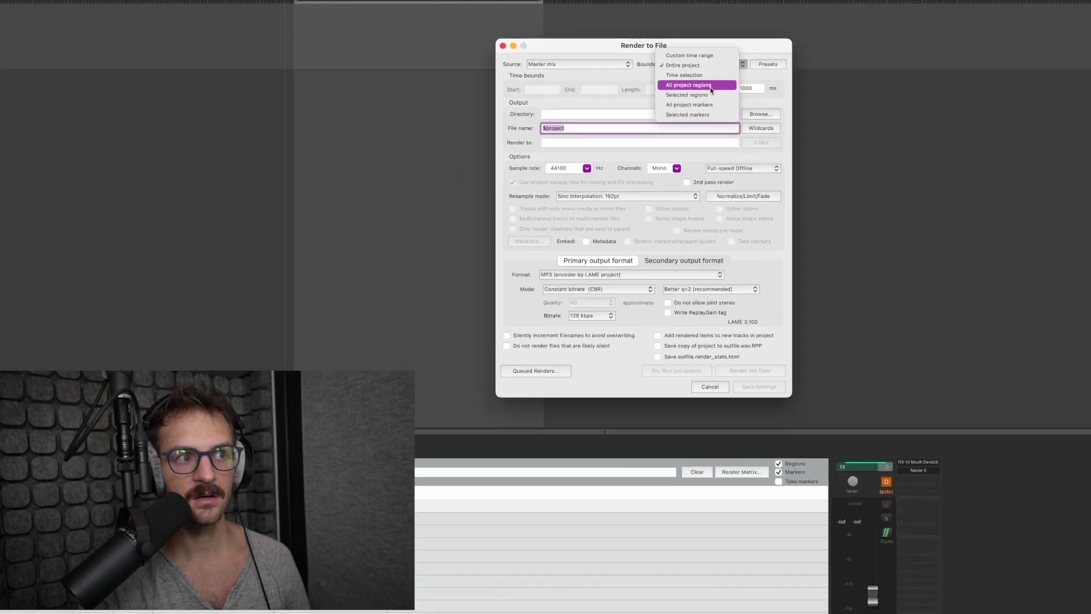
- Set render bounds to All project regions and the output folder to Renders
click(660, 102)
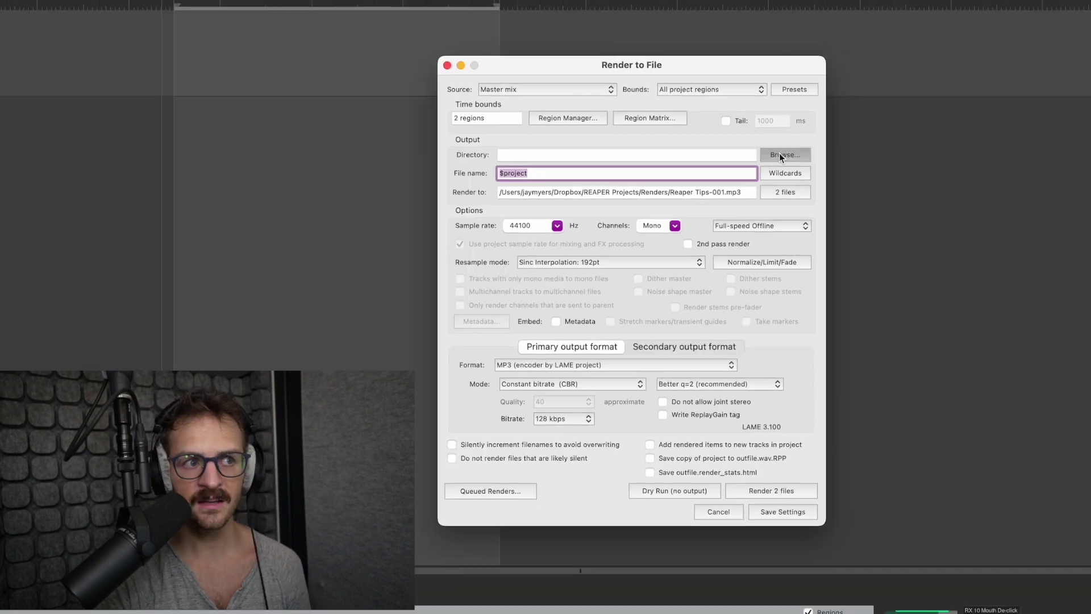
click(896, 133)
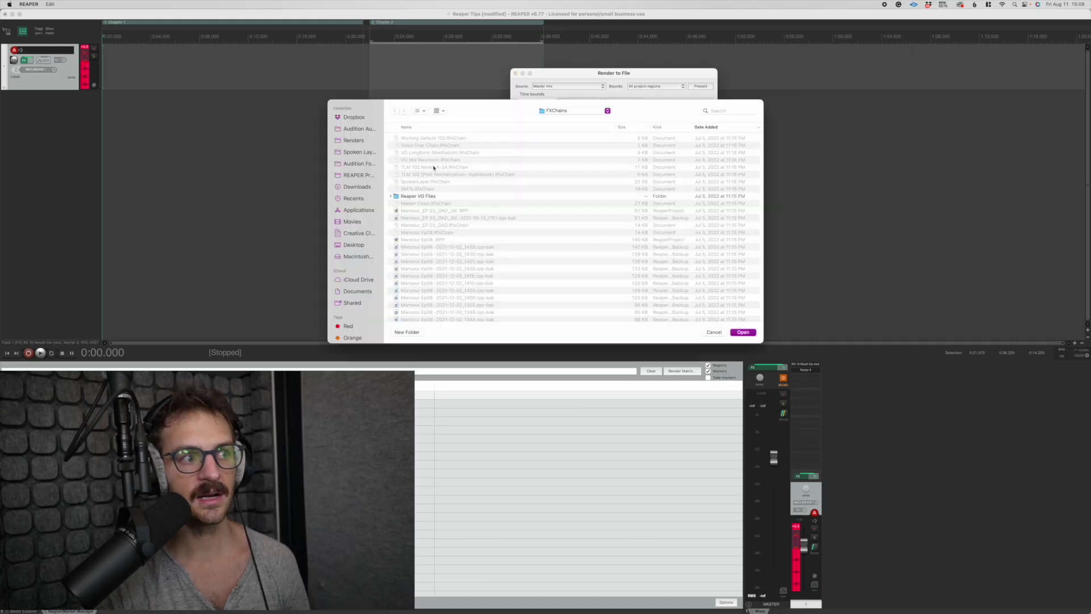
click(354, 140)
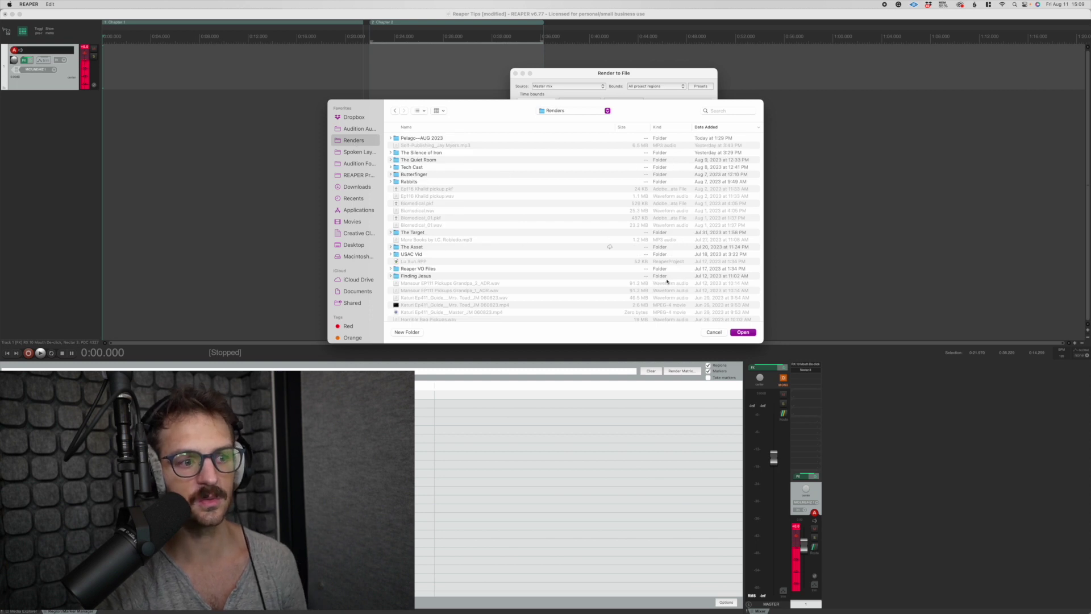
click(715, 333)
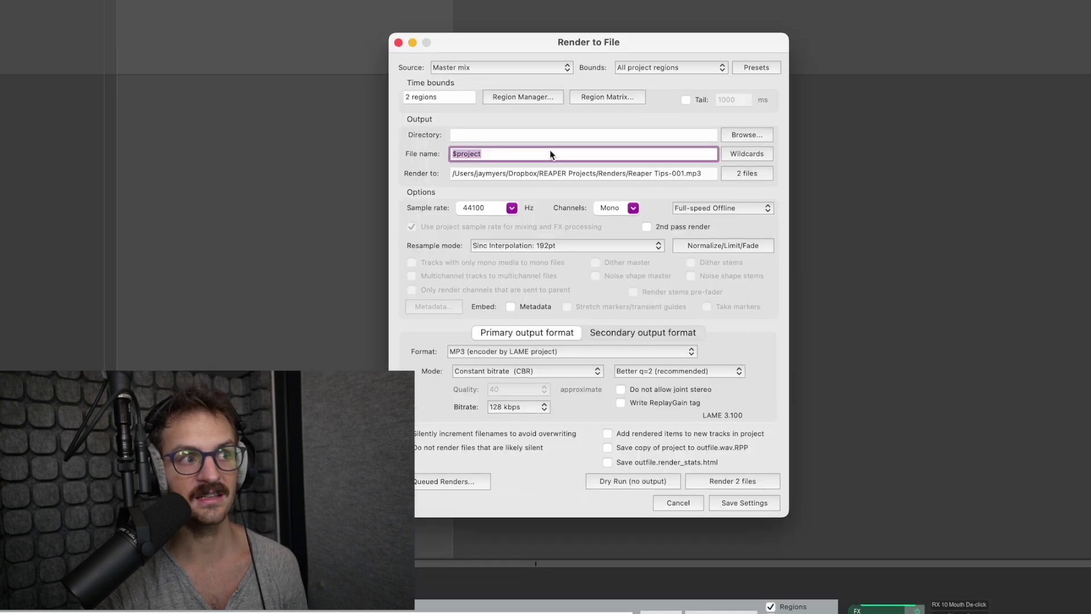
click(593, 130)
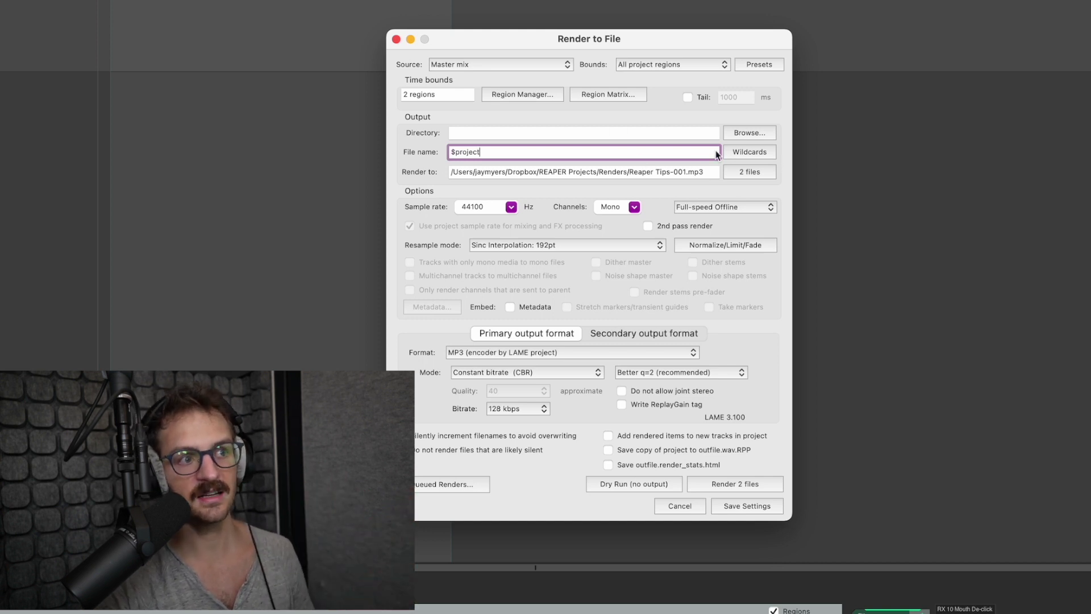
- Change the file name to $project_$region using an underscore and the $region wildcard
text(_)
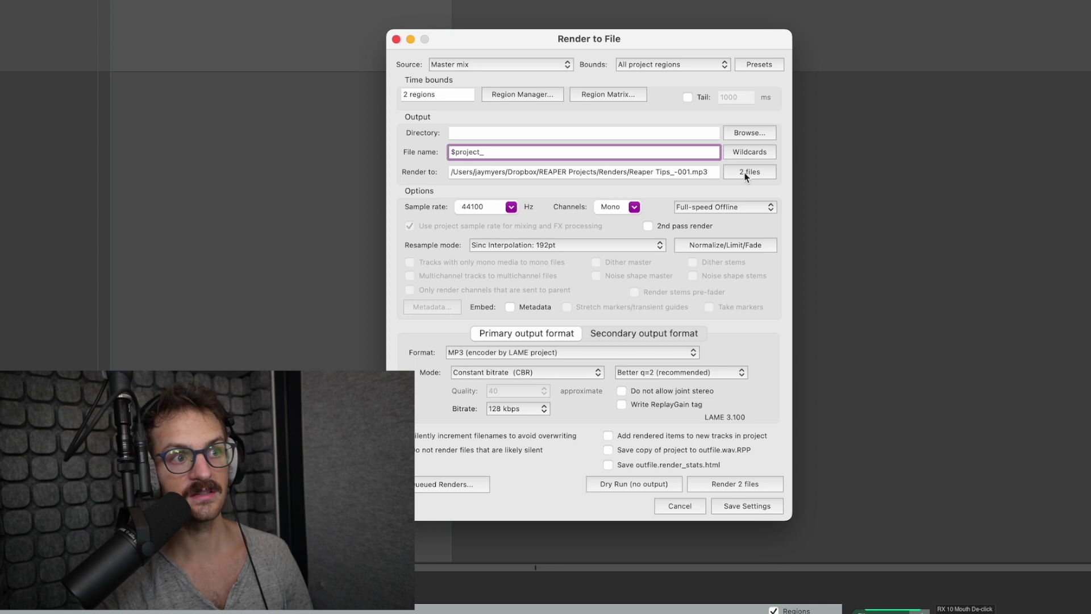
click(746, 152)
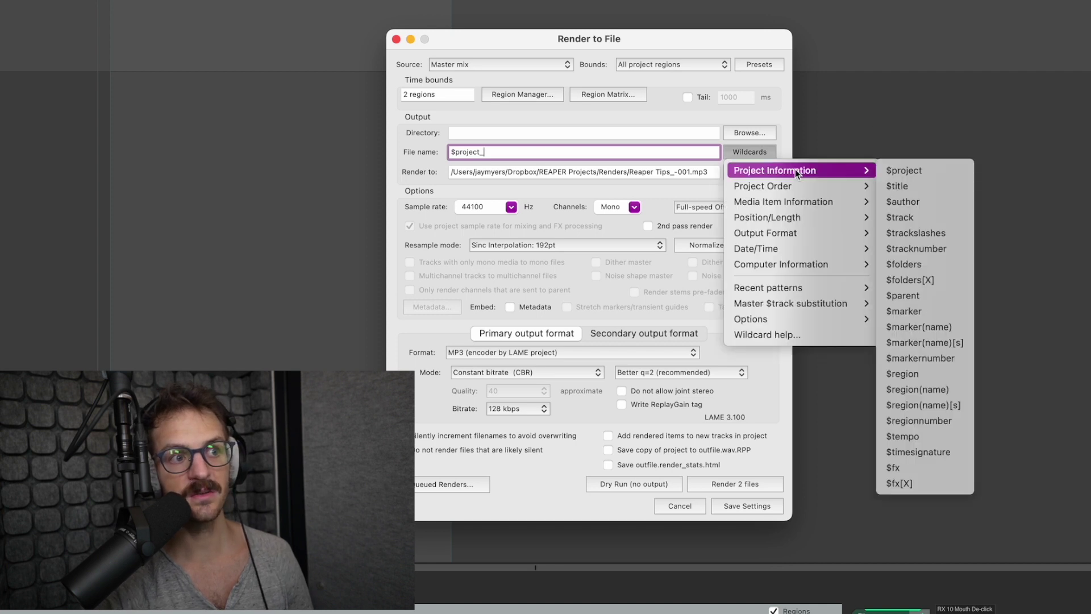
mouse_move(772, 170)
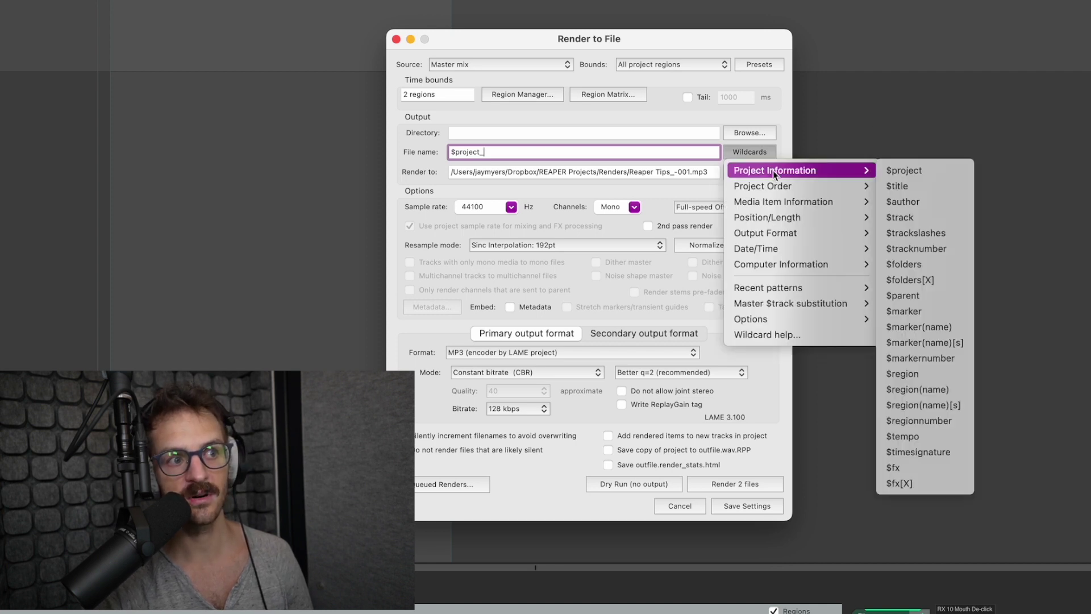
click(929, 373)
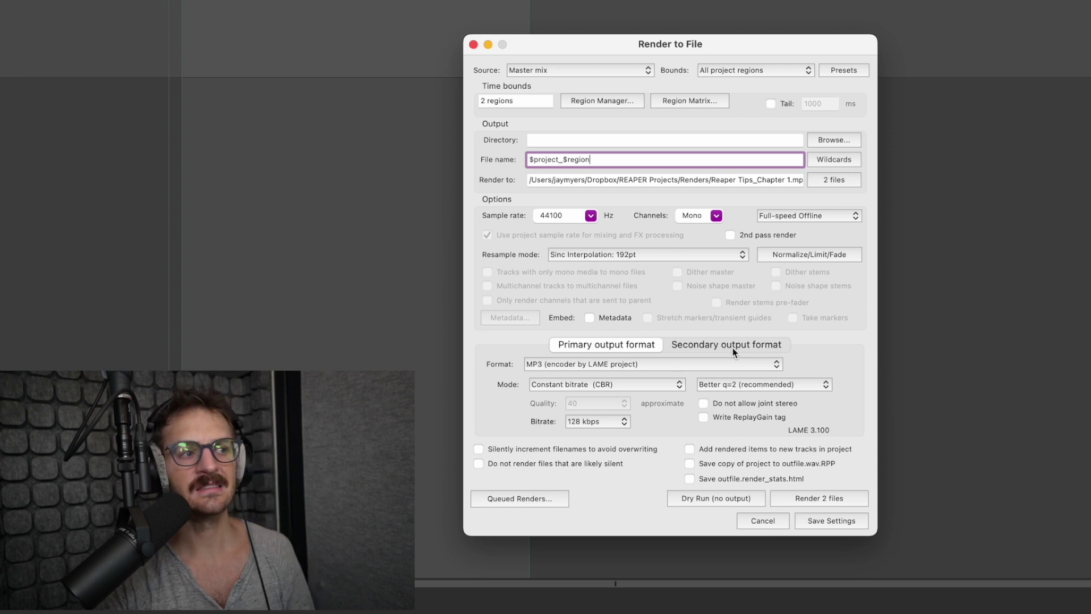
click(590, 216)
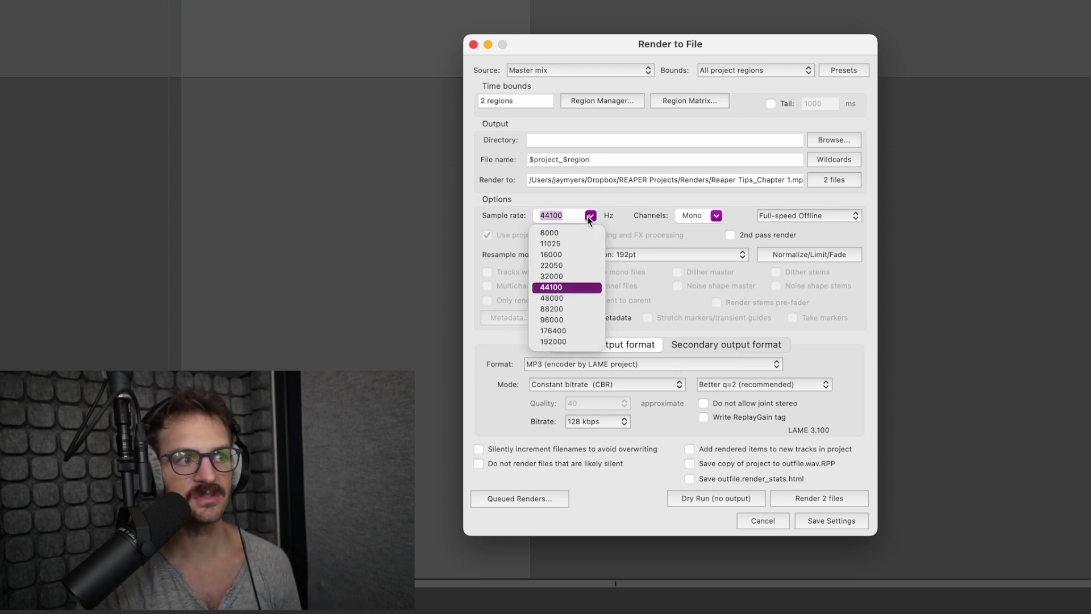
click(589, 217)
click(716, 217)
click(715, 217)
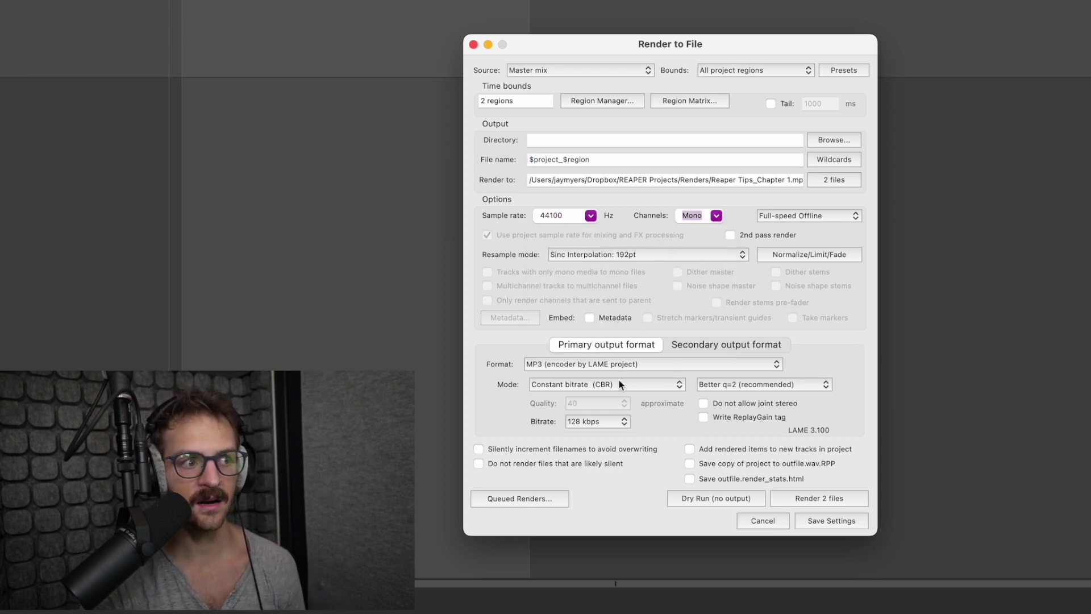
click(639, 363)
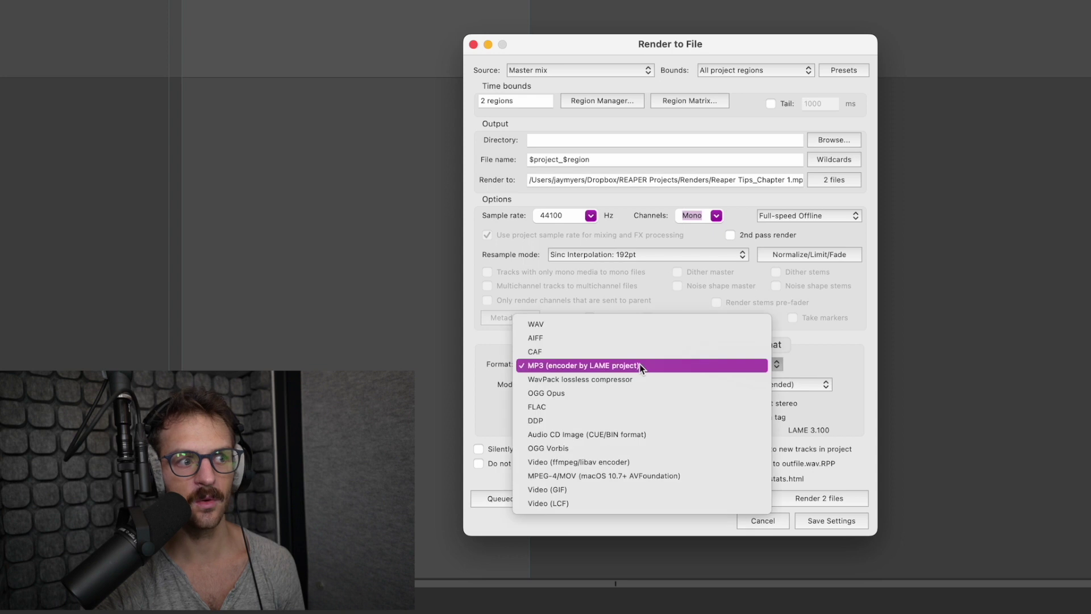
click(801, 337)
click(613, 422)
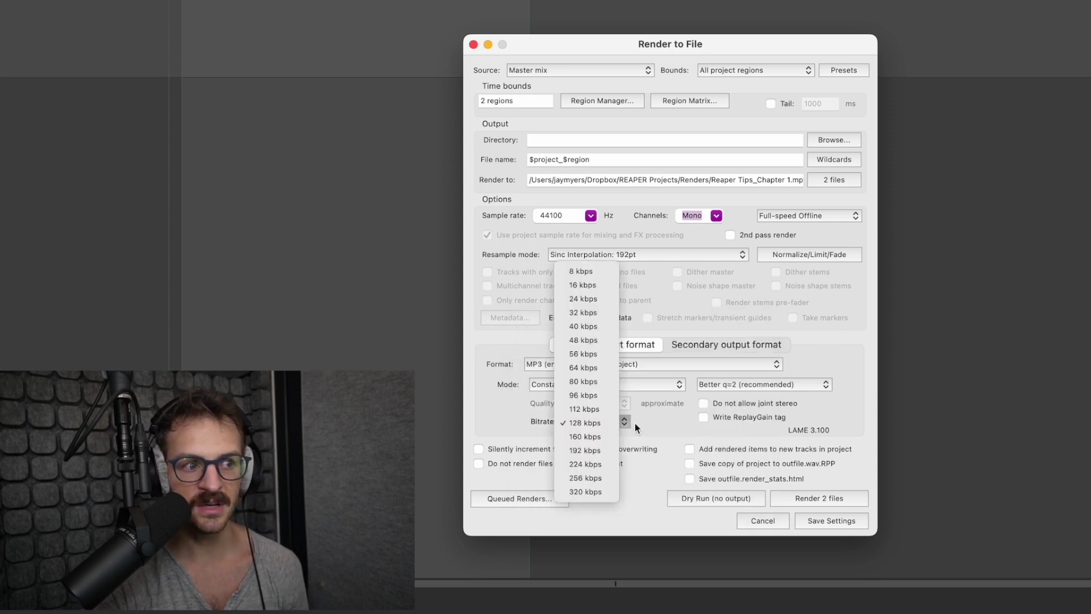
click(681, 427)
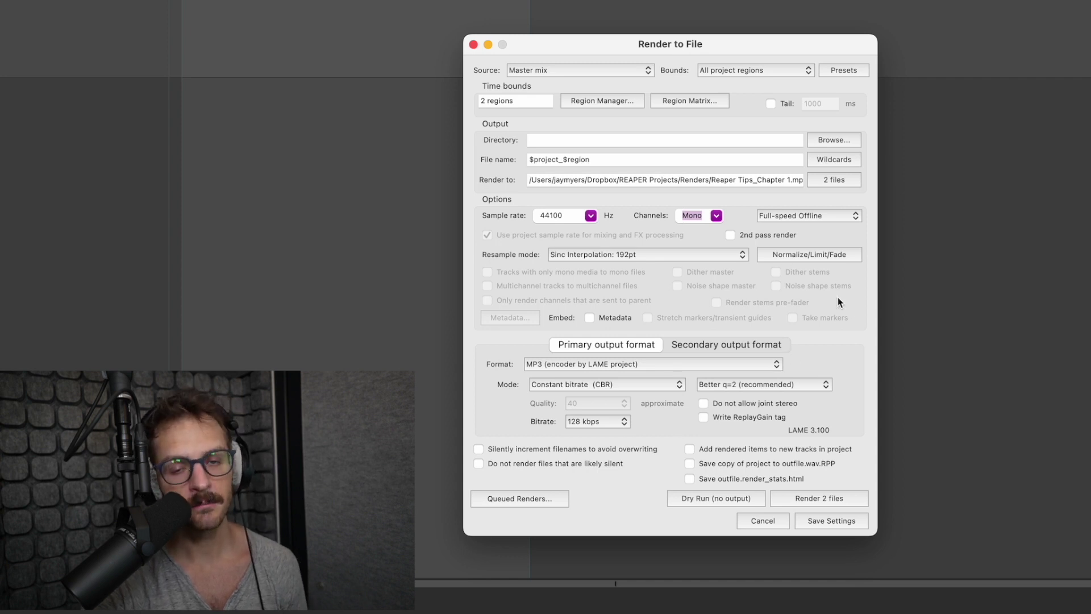
- Enable Normalize to, Brickwall limit, a 500 ms fade-in and a 1000 ms fade-out
click(810, 256)
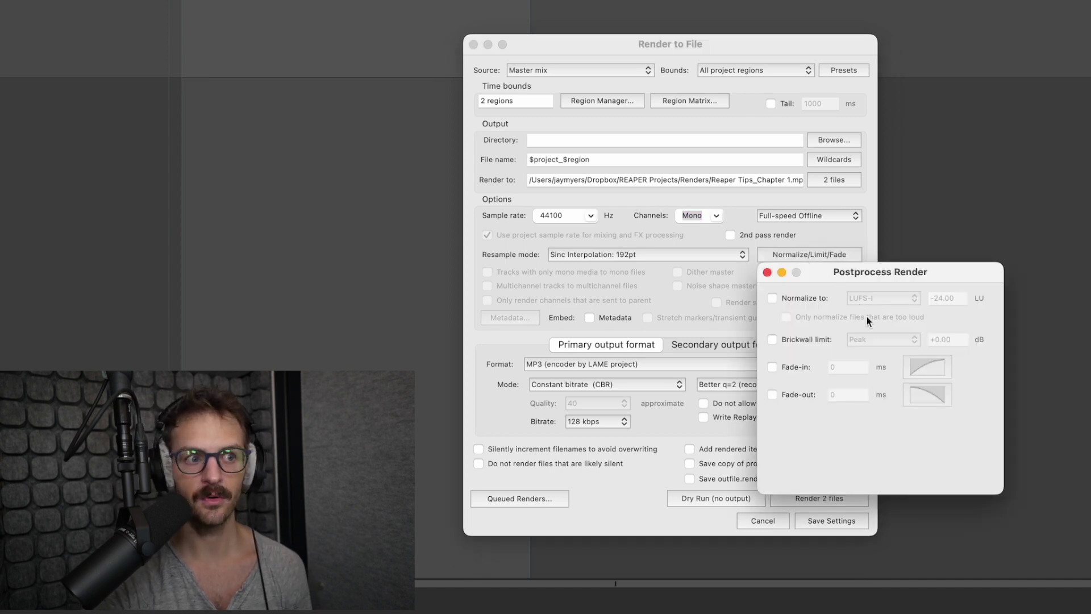
click(789, 298)
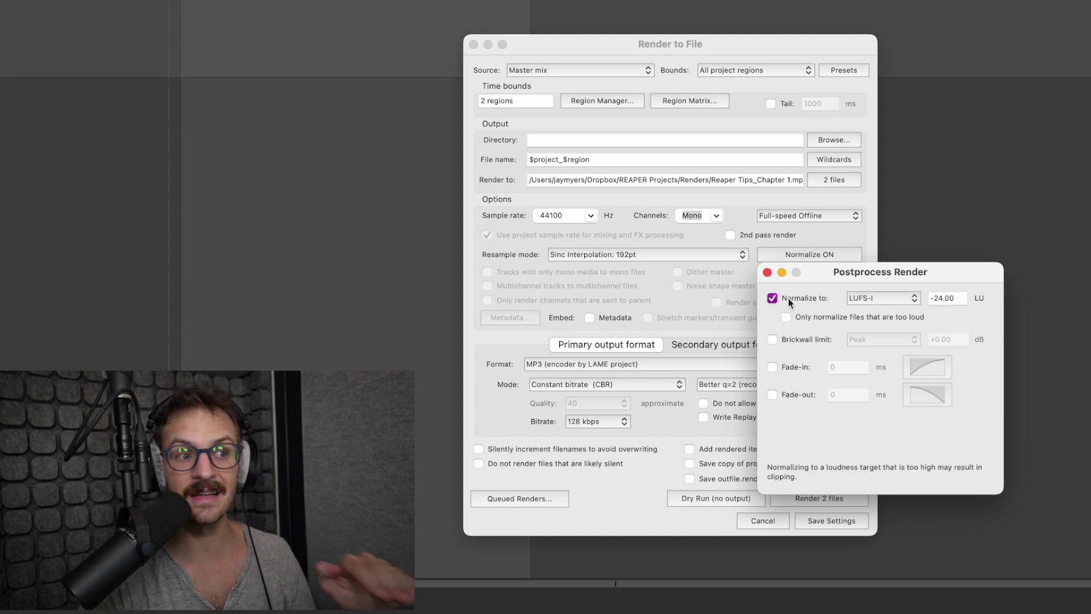
click(801, 340)
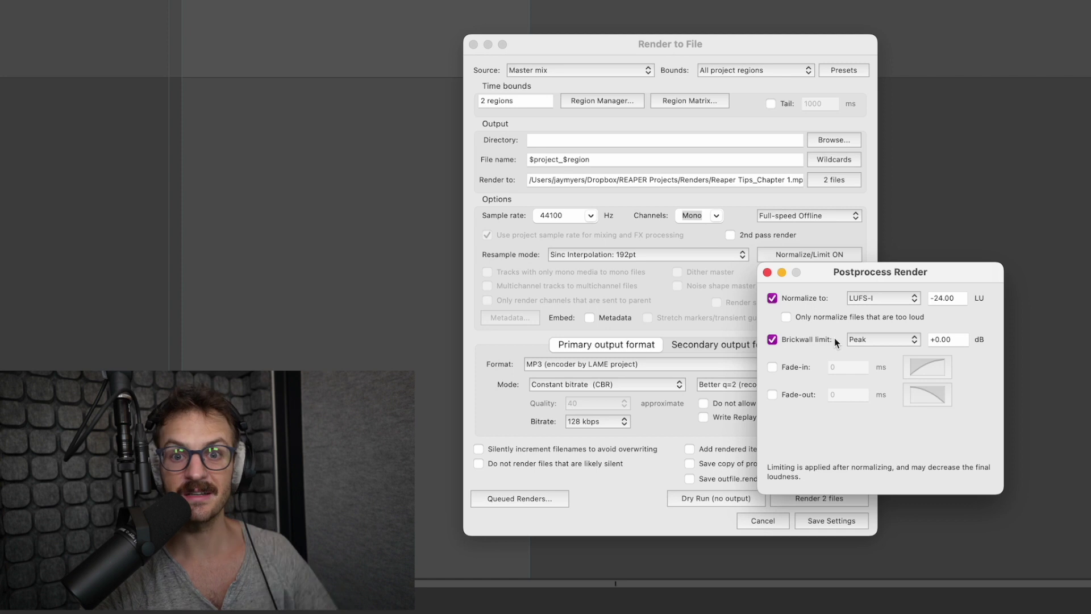
click(792, 368)
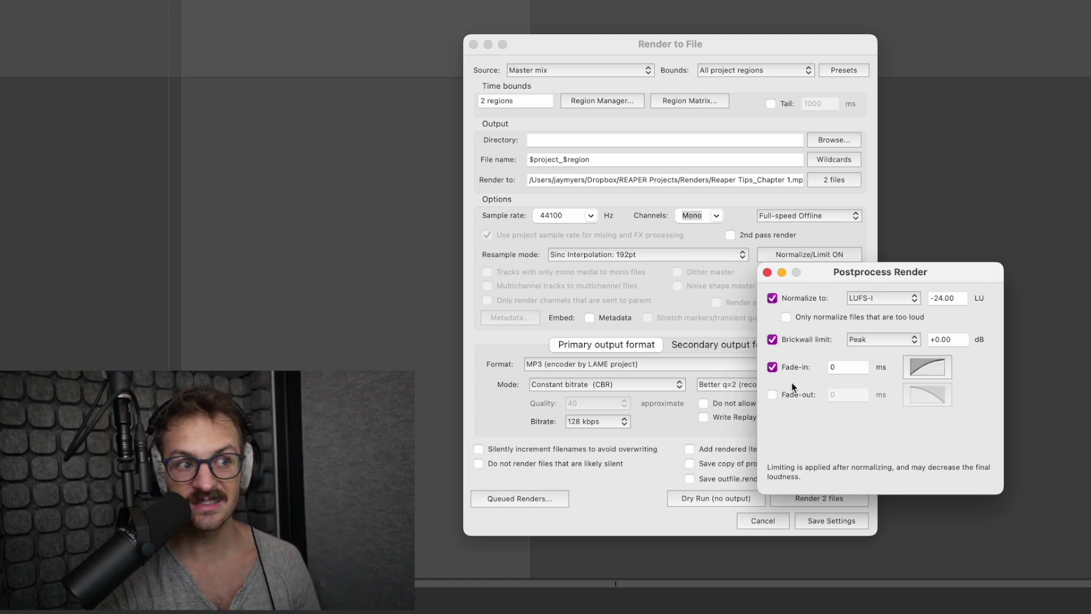
click(796, 396)
double_click(861, 366)
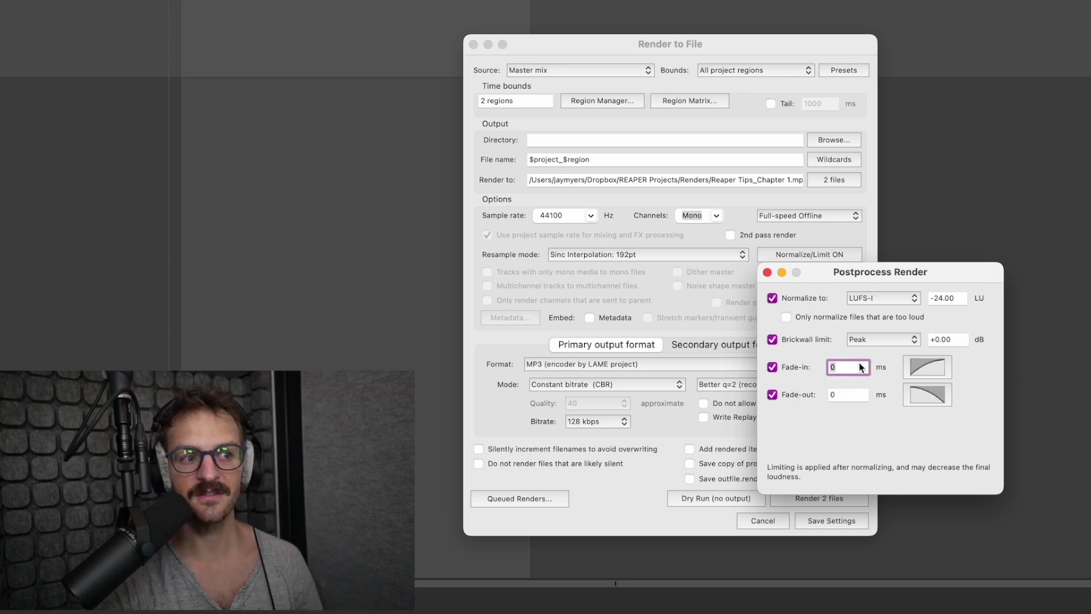
text(500)
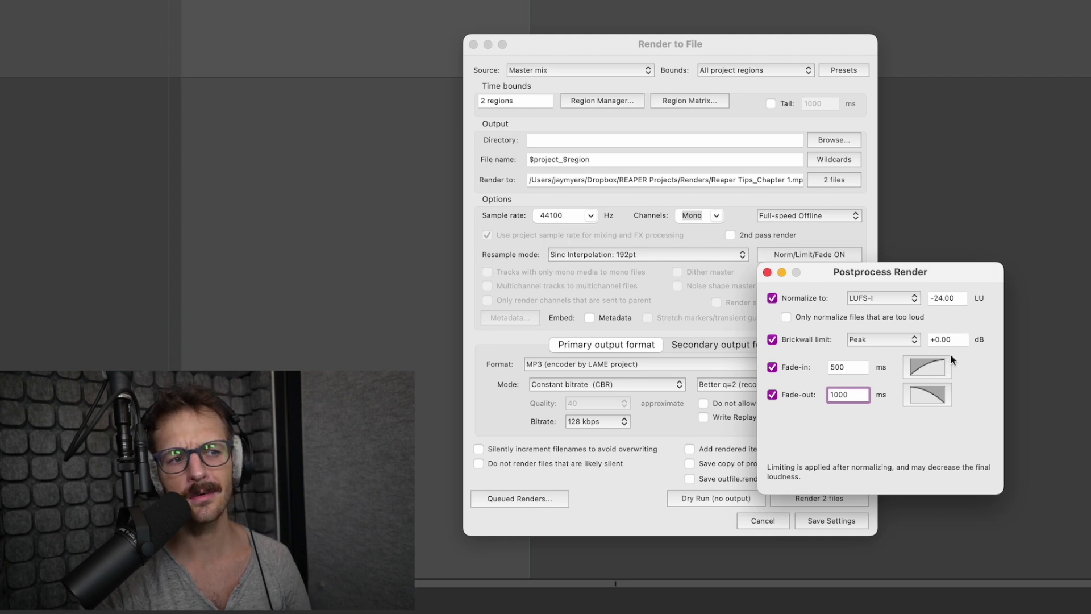
double_click(957, 339)
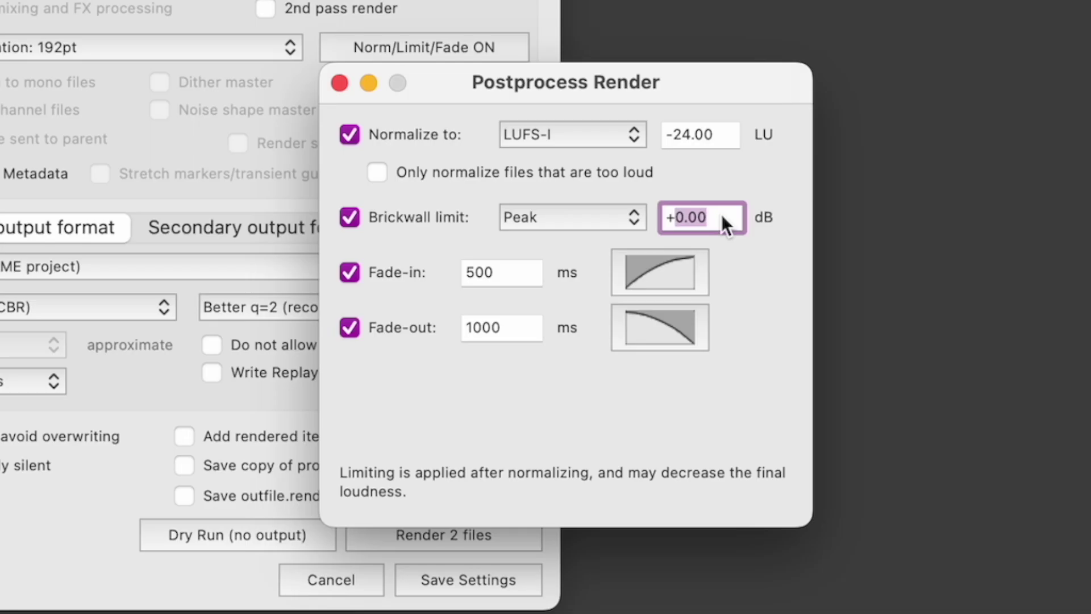
- Set the brickwall limit to -3 dB
text(-3)
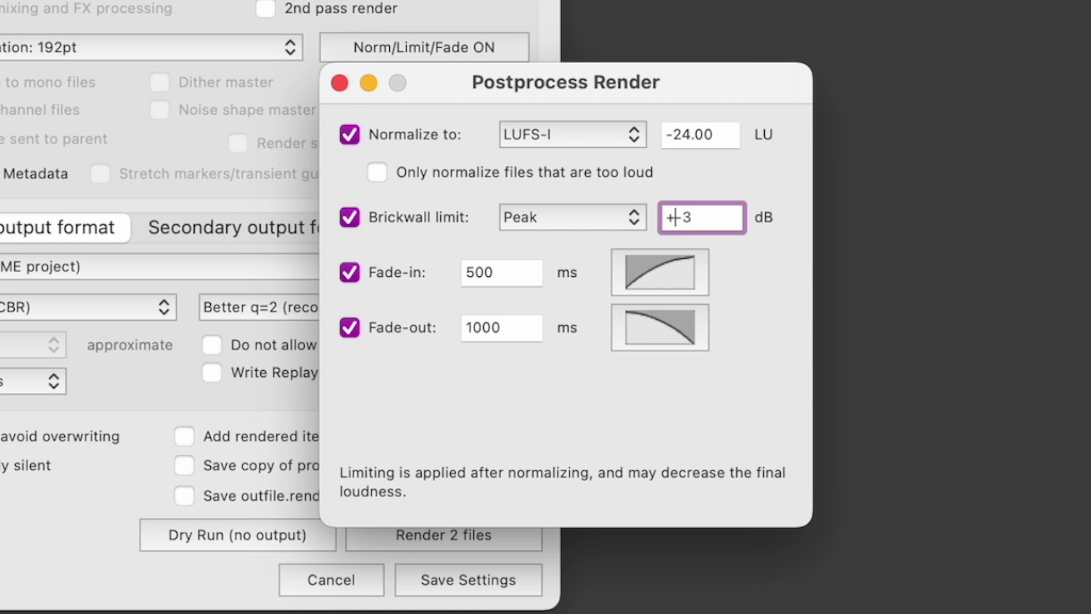
click(674, 218)
key(BackSpace)
- Normalize to -21 dB using RMS-I instead of LUFS-I
double_click(715, 136)
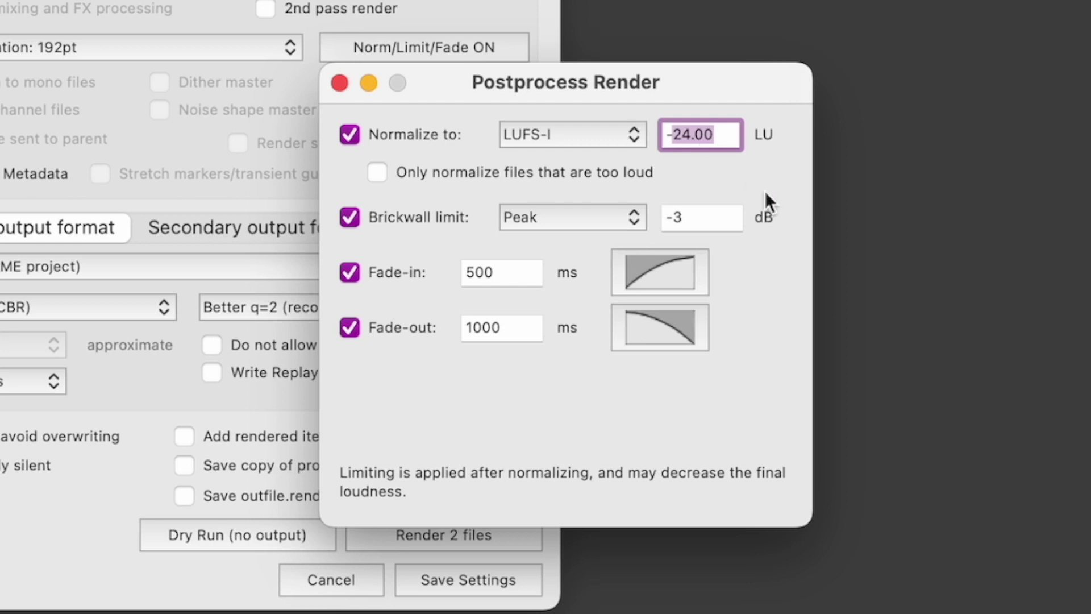
text(-21)
key(Return)
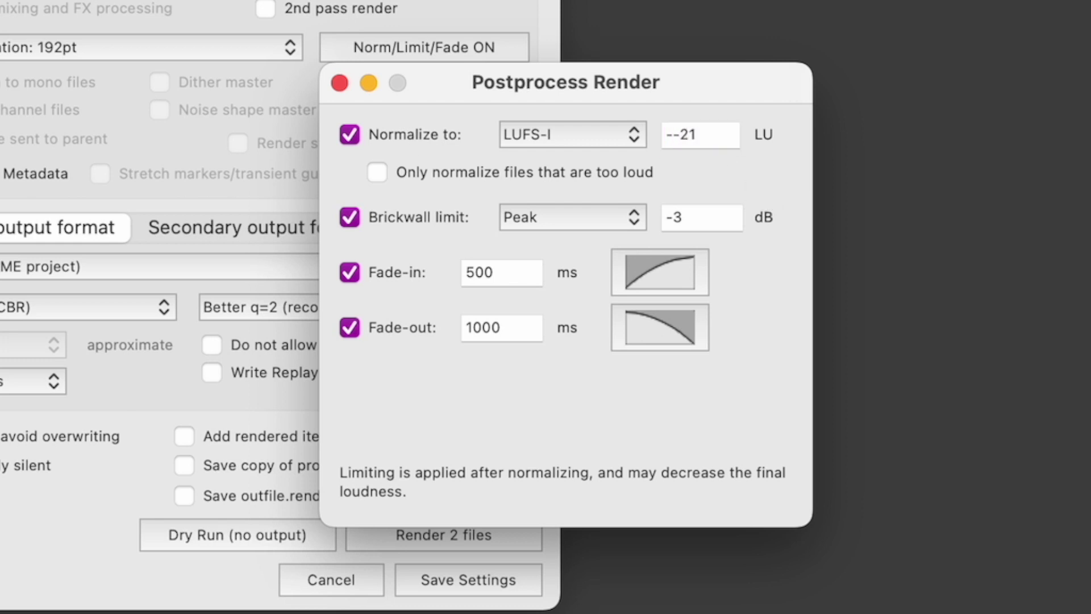
click(602, 138)
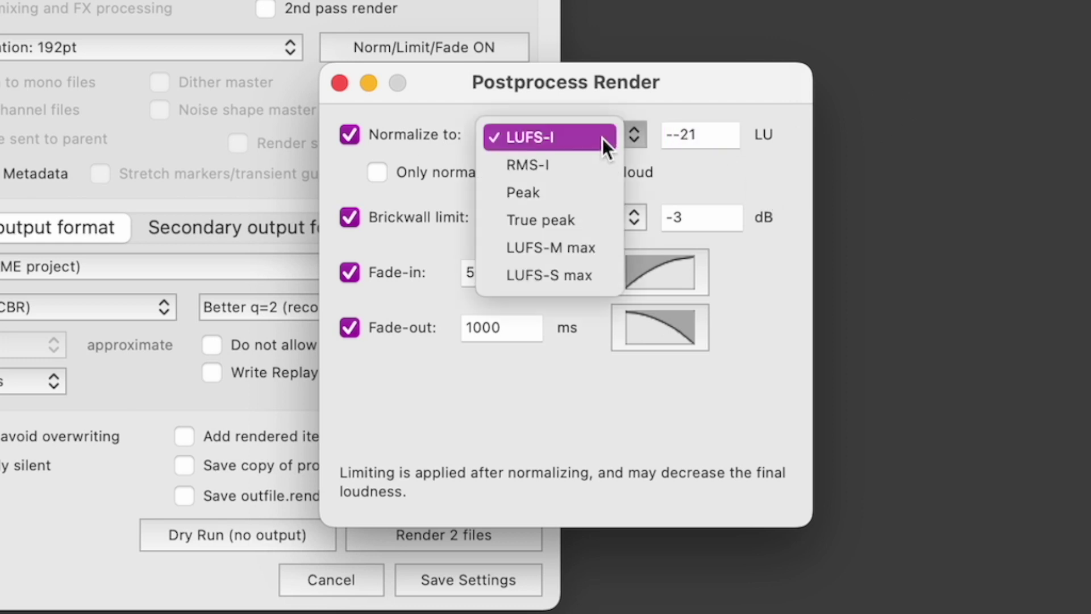
click(588, 163)
click(670, 135)
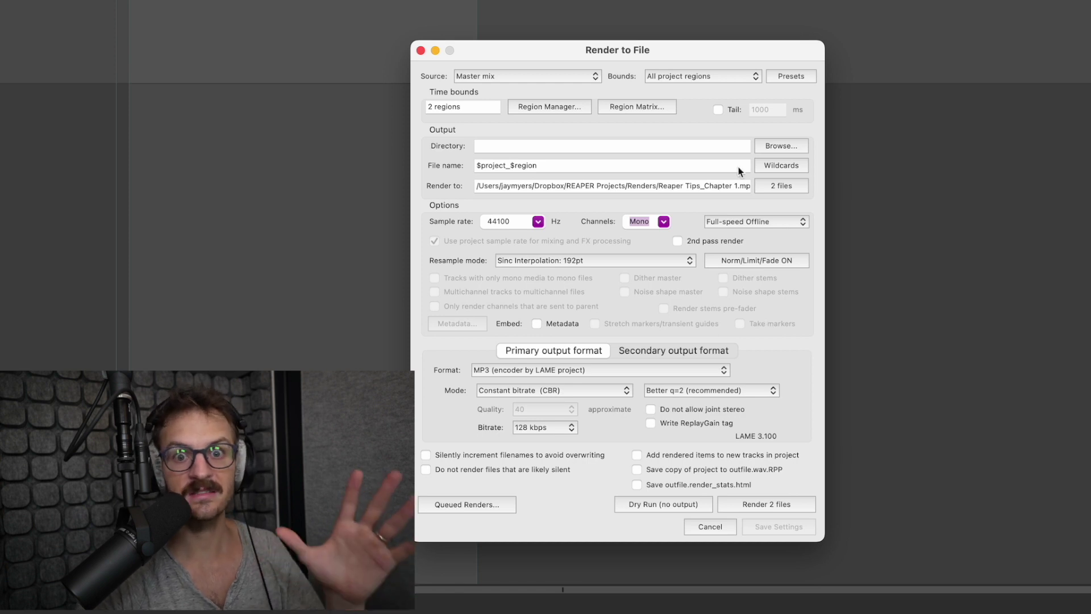
- Save all current render settings as a new render preset
click(792, 76)
mouse_move(813, 142)
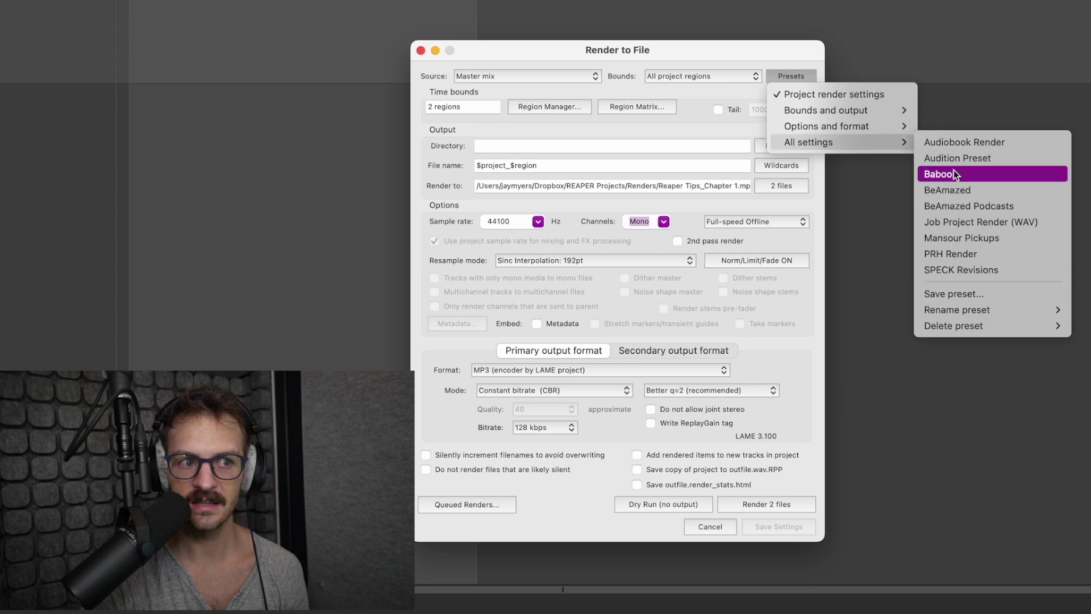
click(986, 294)
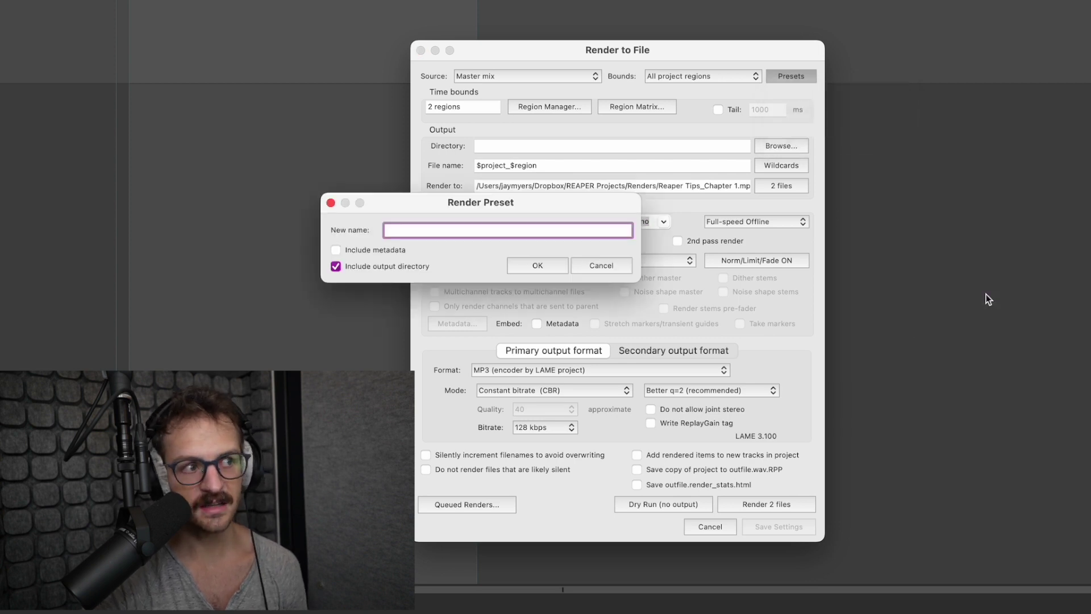
click(556, 272)
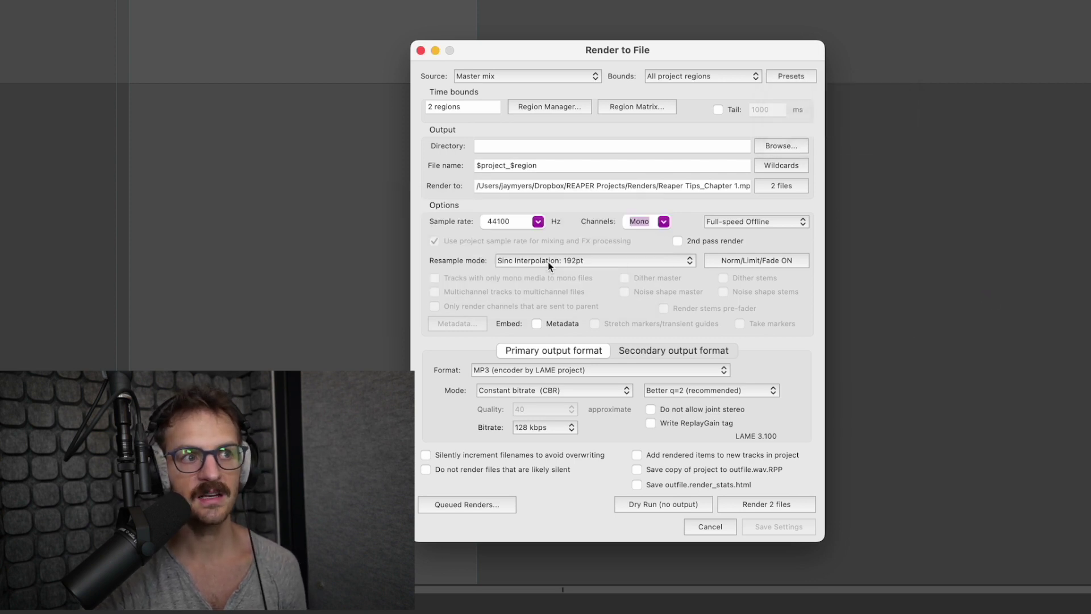
- Choose the Job Project Render (WAV) preset from All settings presets
click(796, 75)
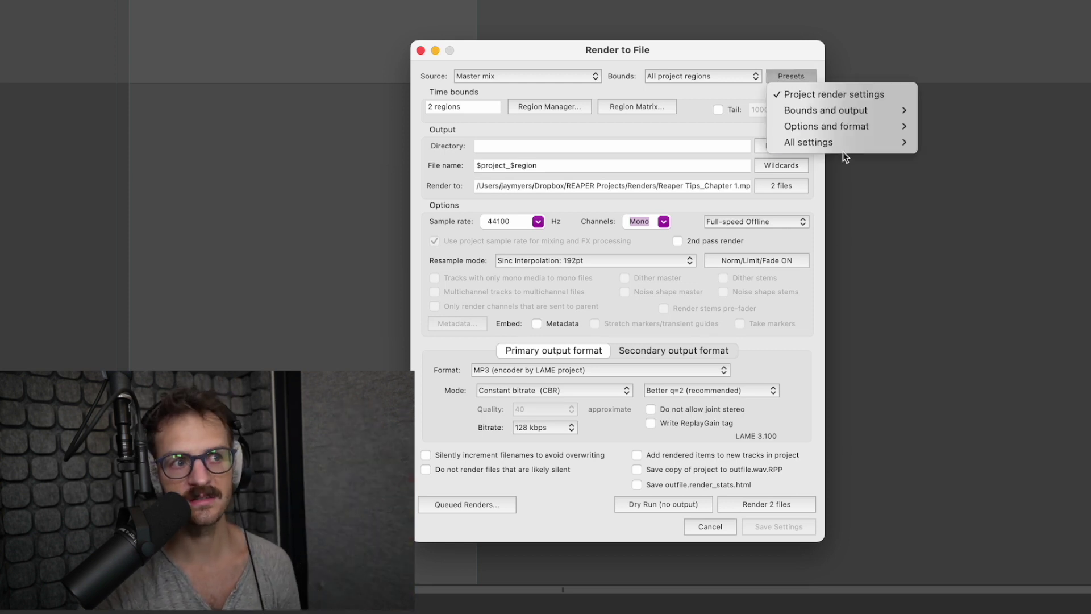
mouse_move(851, 145)
click(1005, 227)
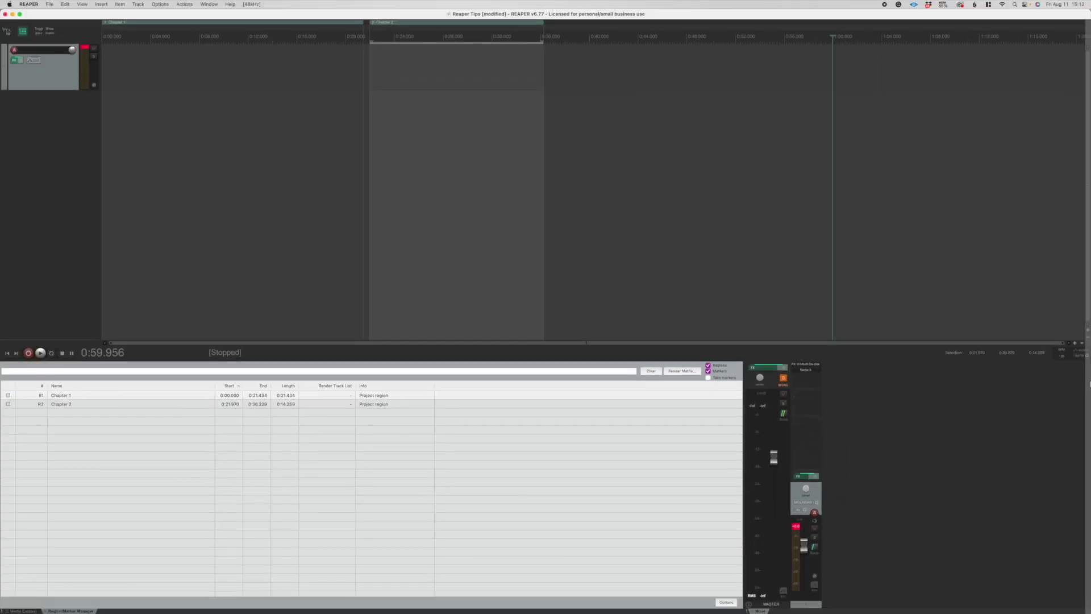
- Dock the mixer along the right edge of the REAPER window
drag(1089, 384, 1089, 381)
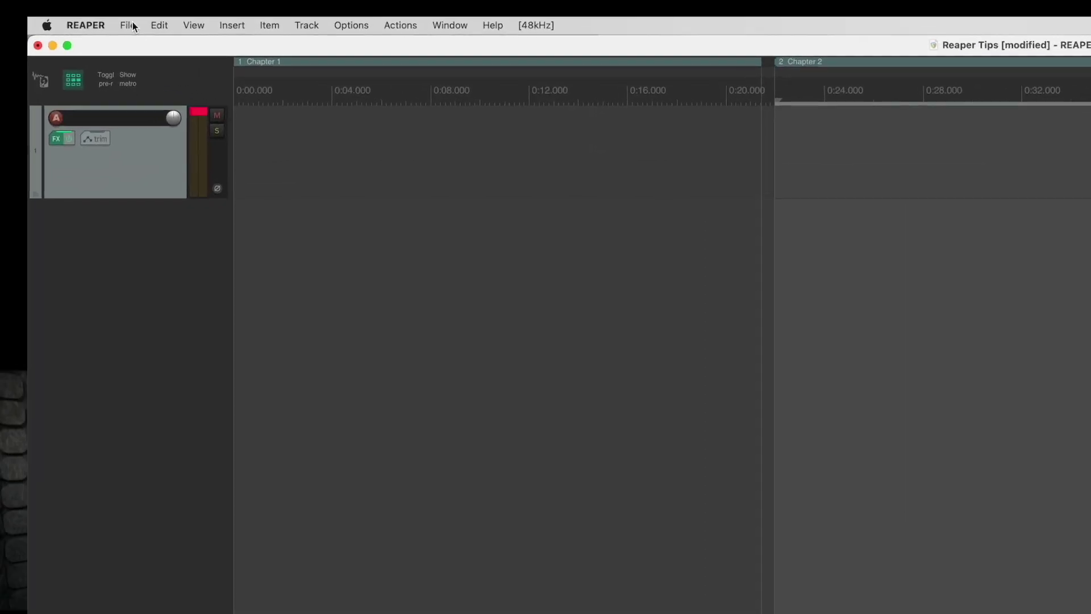
- Save the current project as a project template
click(128, 25)
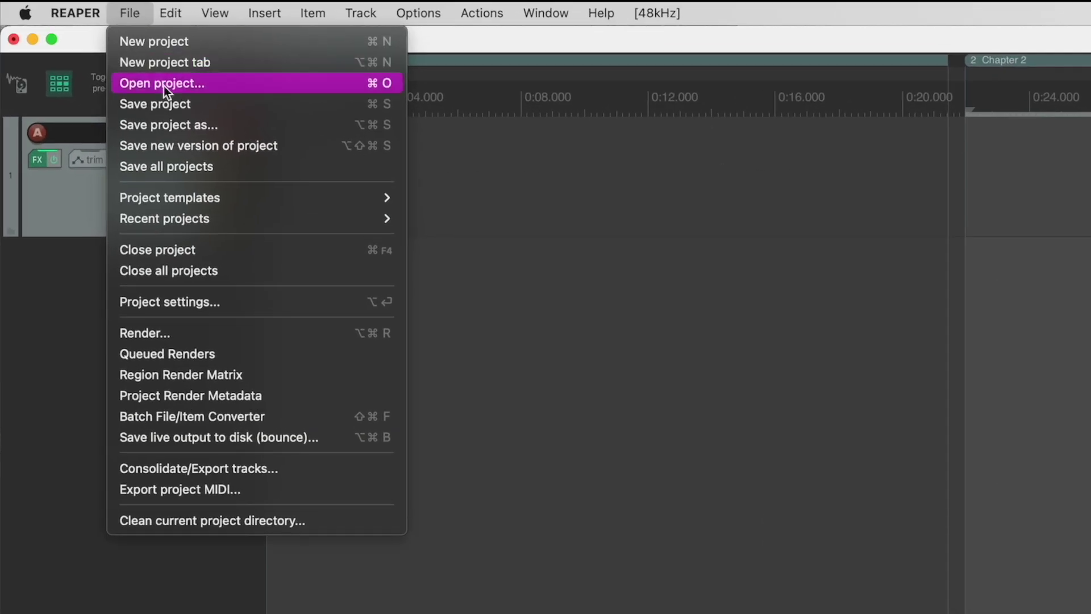
mouse_move(205, 198)
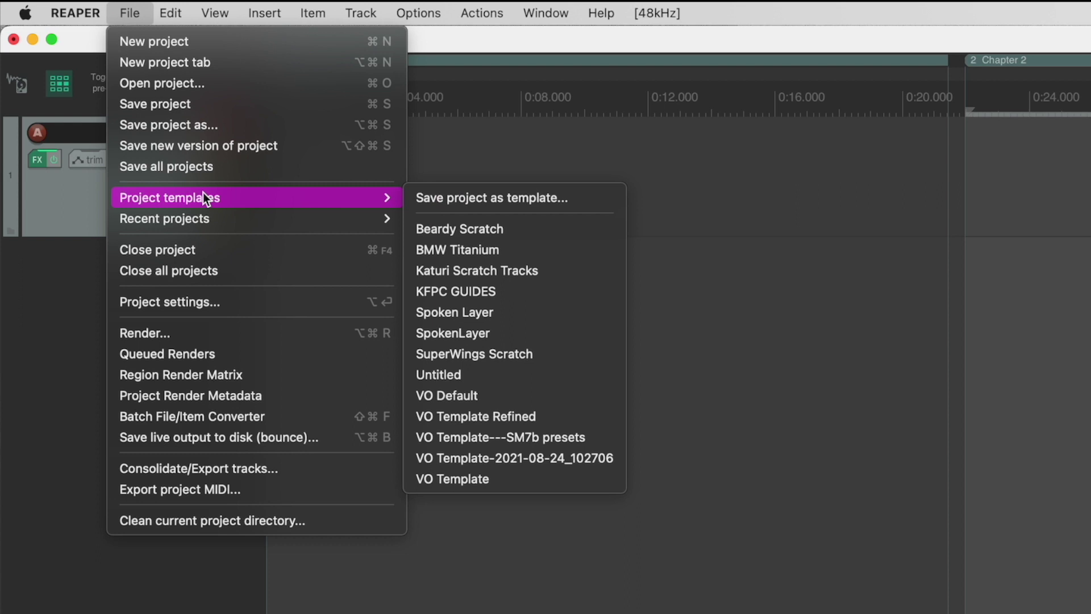
click(457, 198)
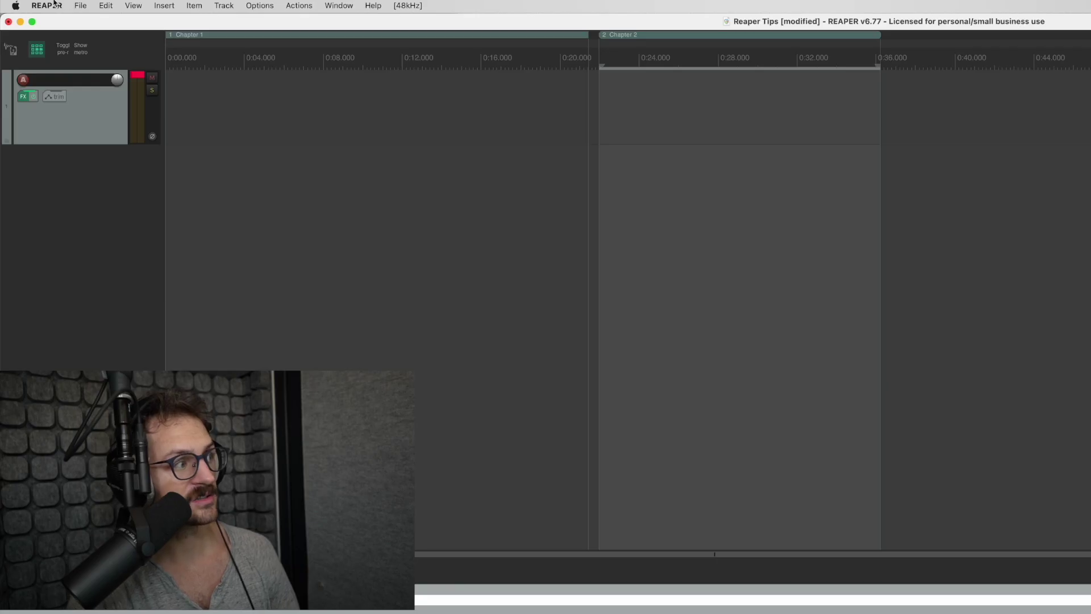
- Create a new project from the 'Katuri Scratch Tracks' project template
click(79, 6)
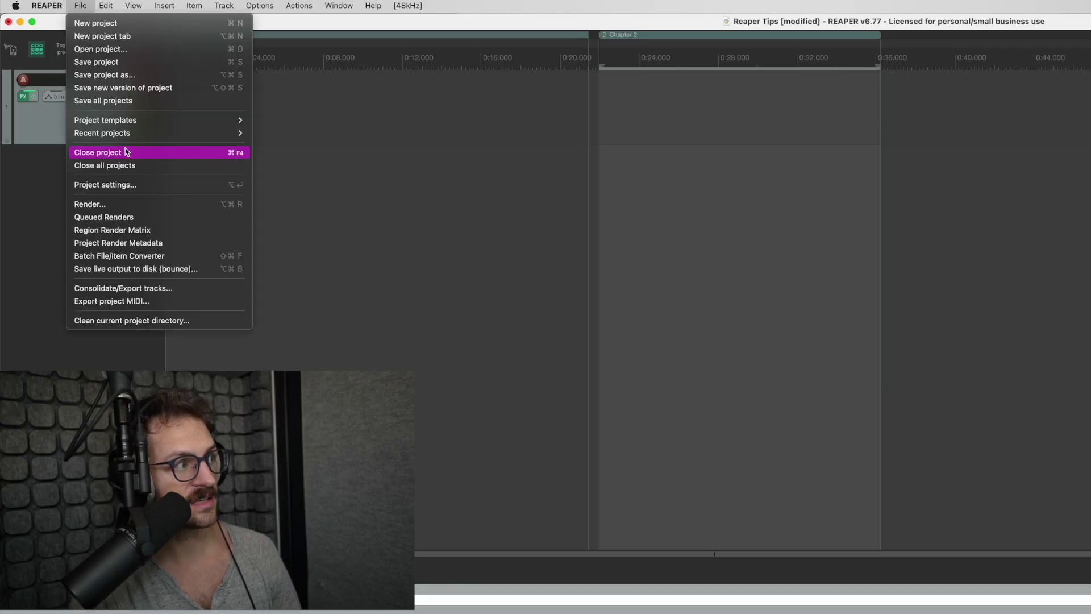
mouse_move(154, 120)
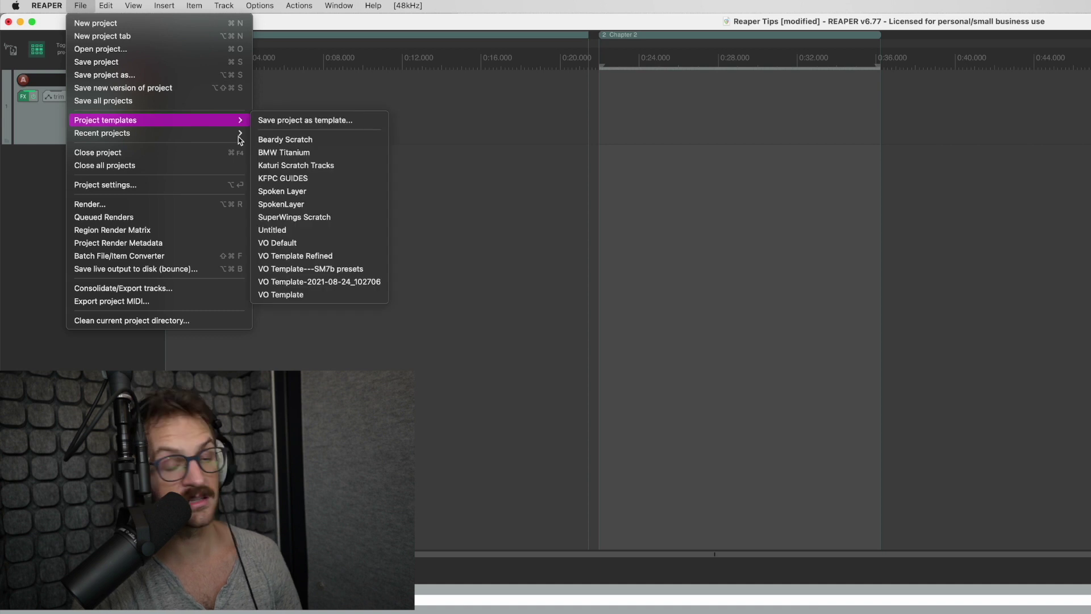
click(328, 167)
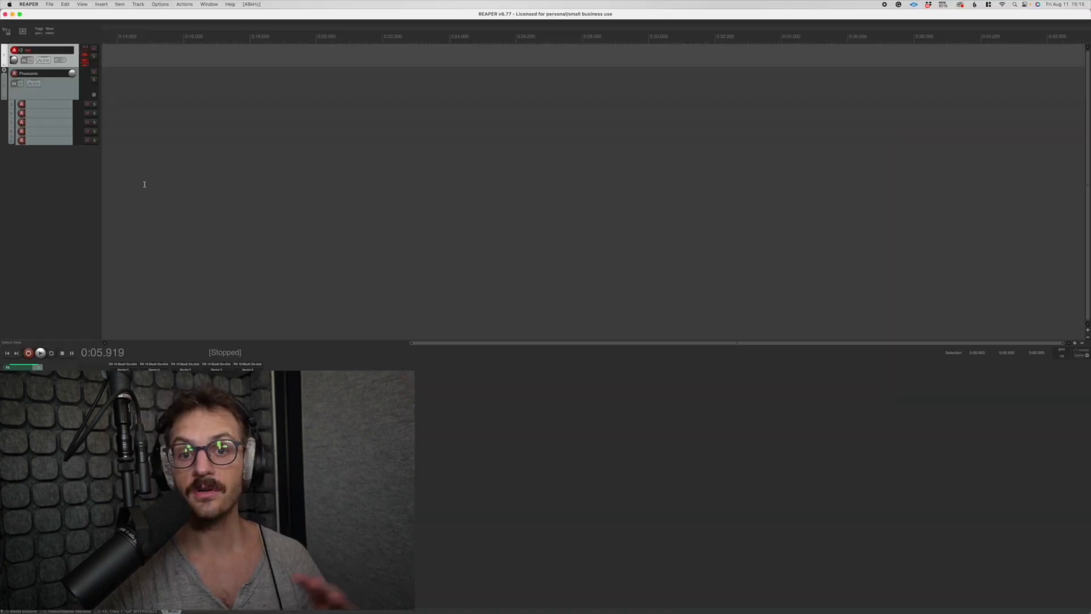